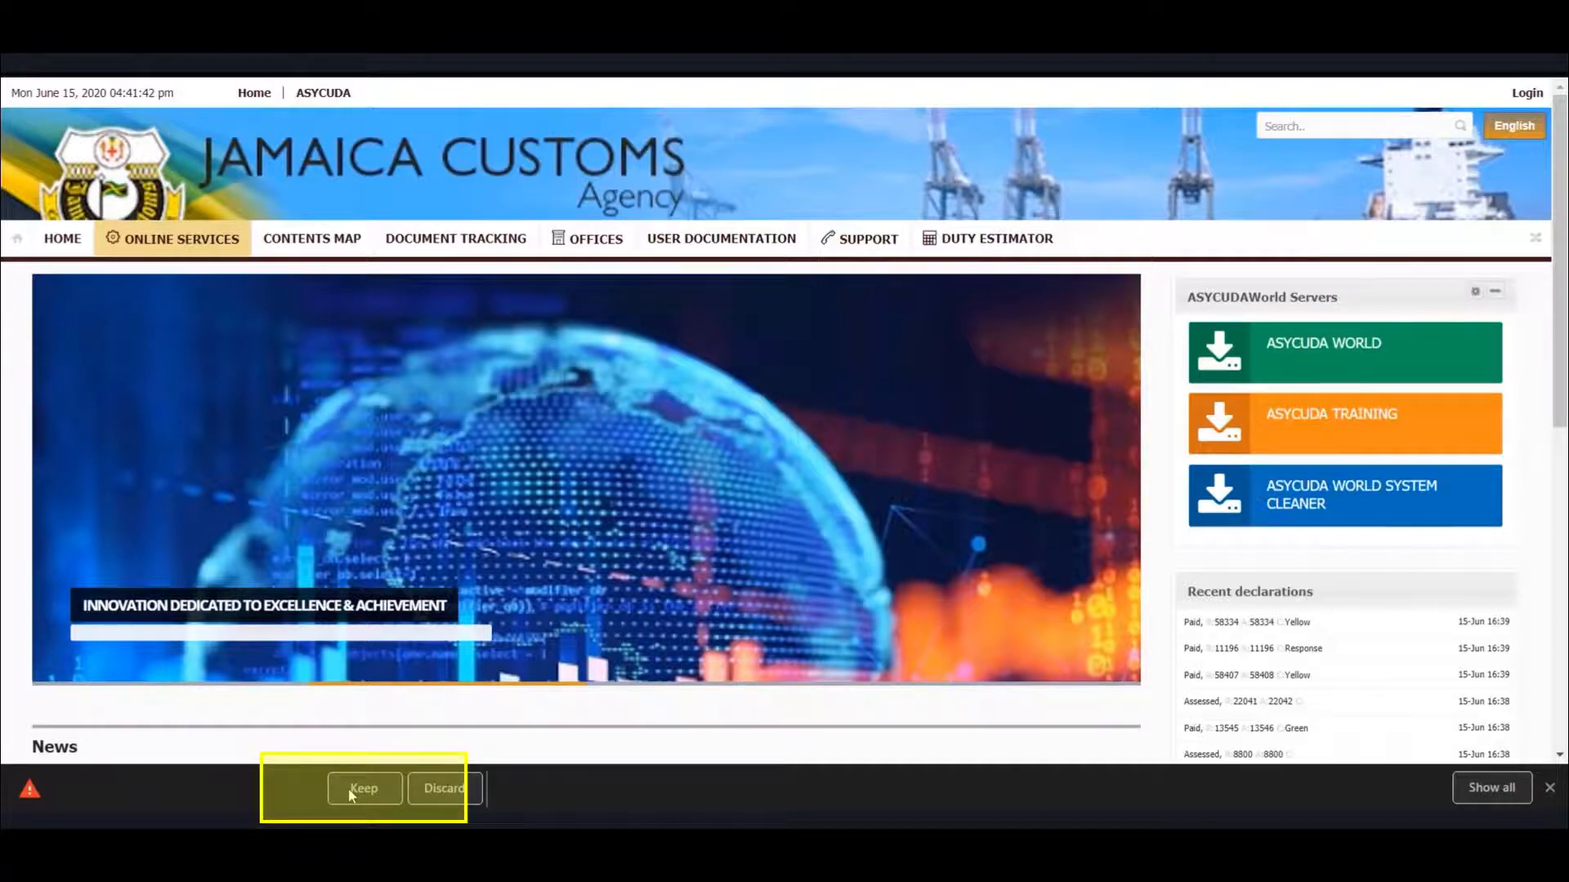
Keep and launch the downloaded AWLiveExternal (1).jnlp file, and sign in to ASYCUDAWorld with the user's login name and password
{"action": "left_click", "coordinate": [348, 788]}
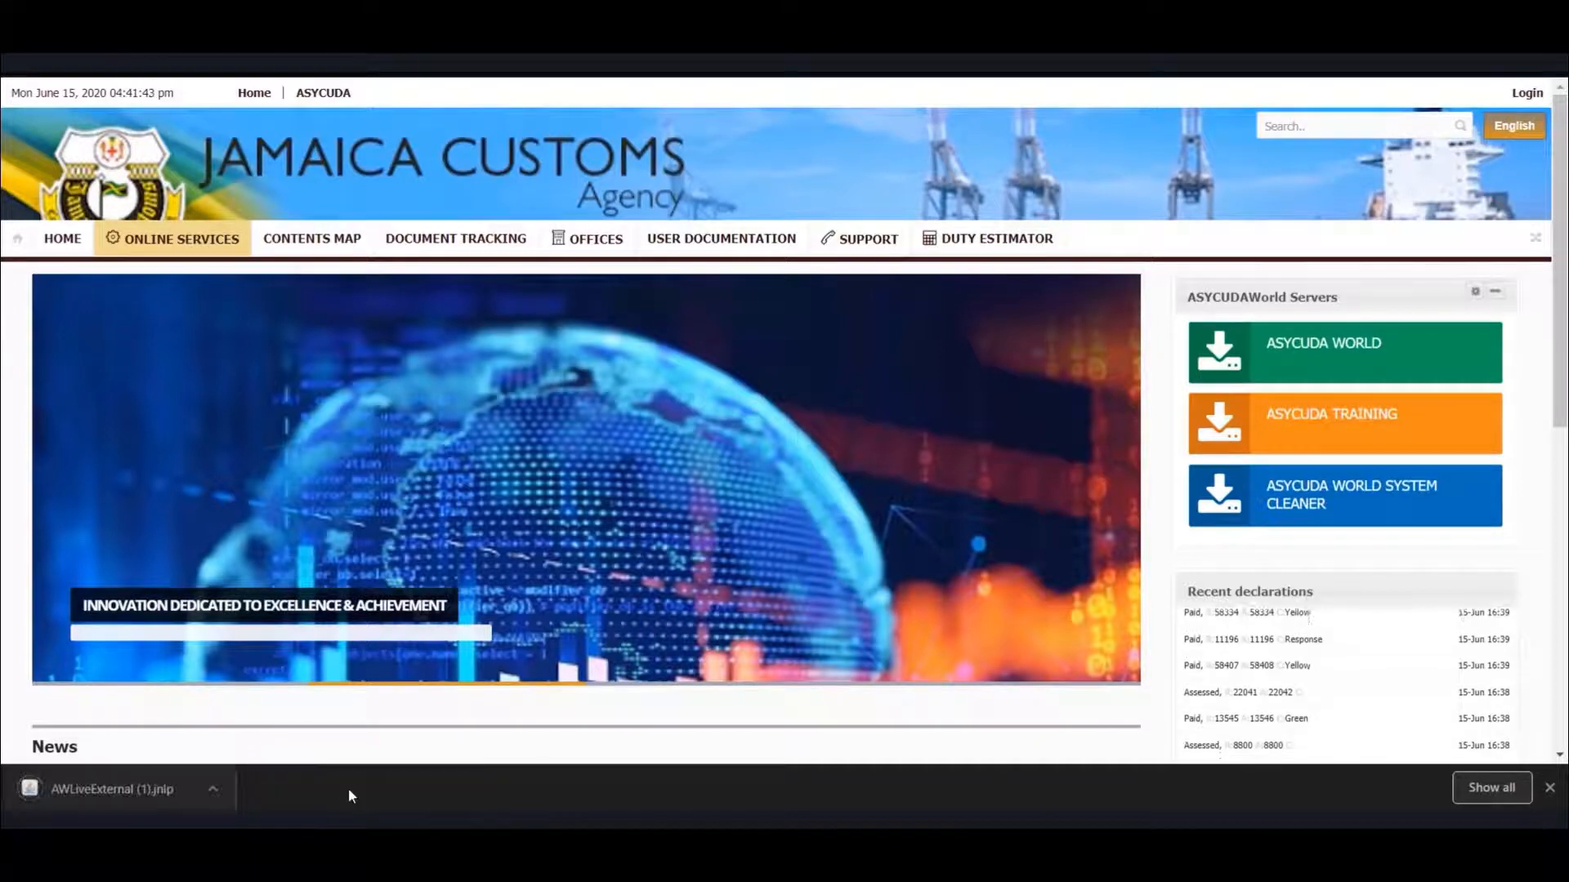
{"action": "left_click", "coordinate": [139, 786]}
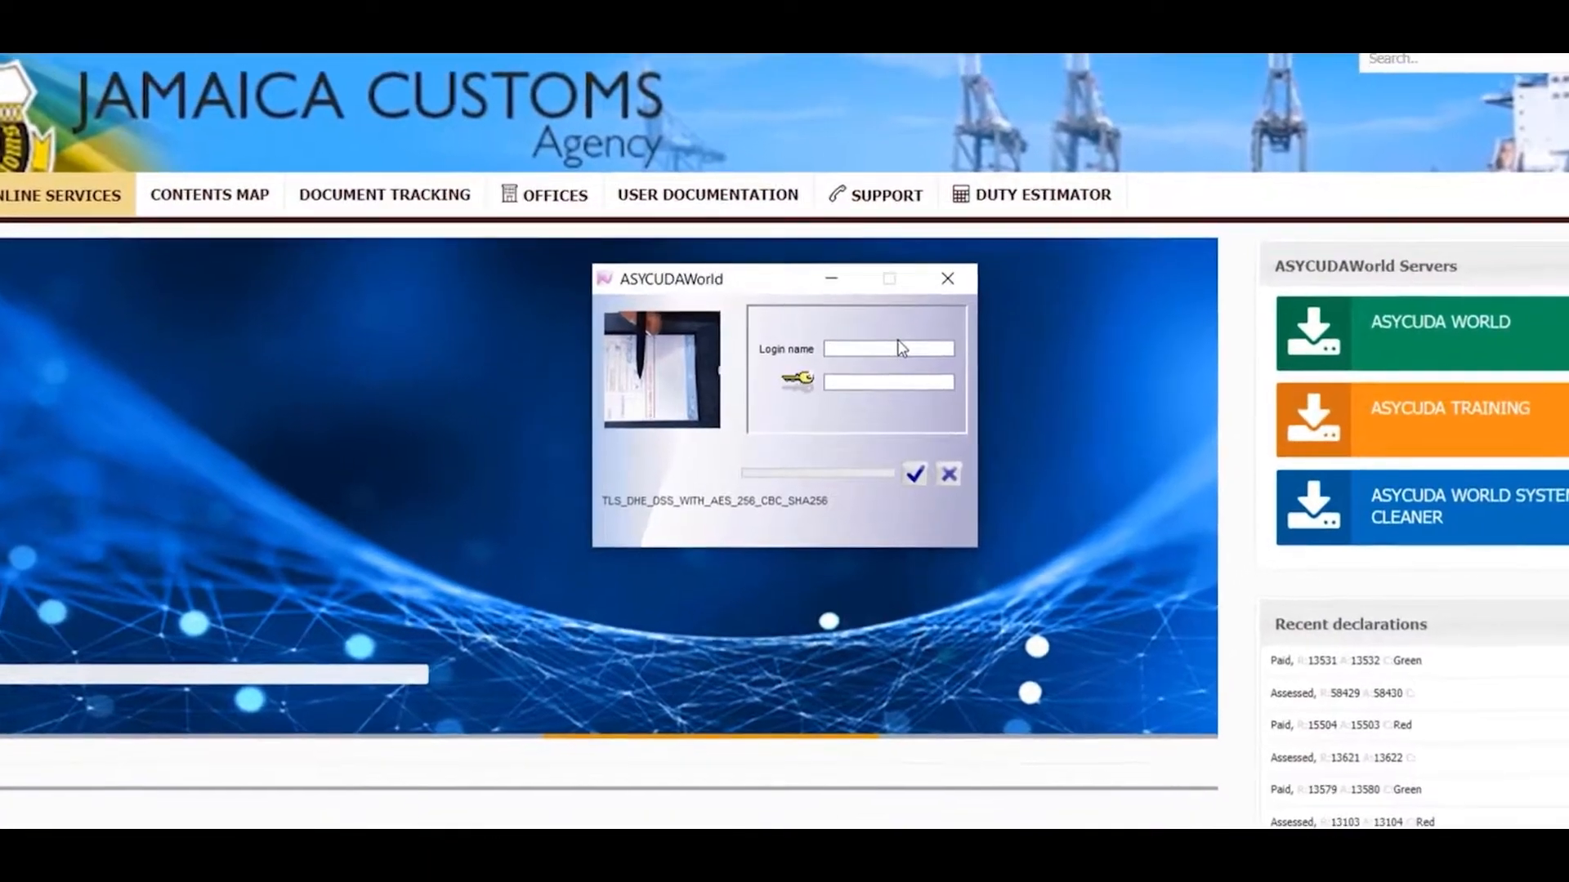
{"action": "left_click", "coordinate": [902, 347]}
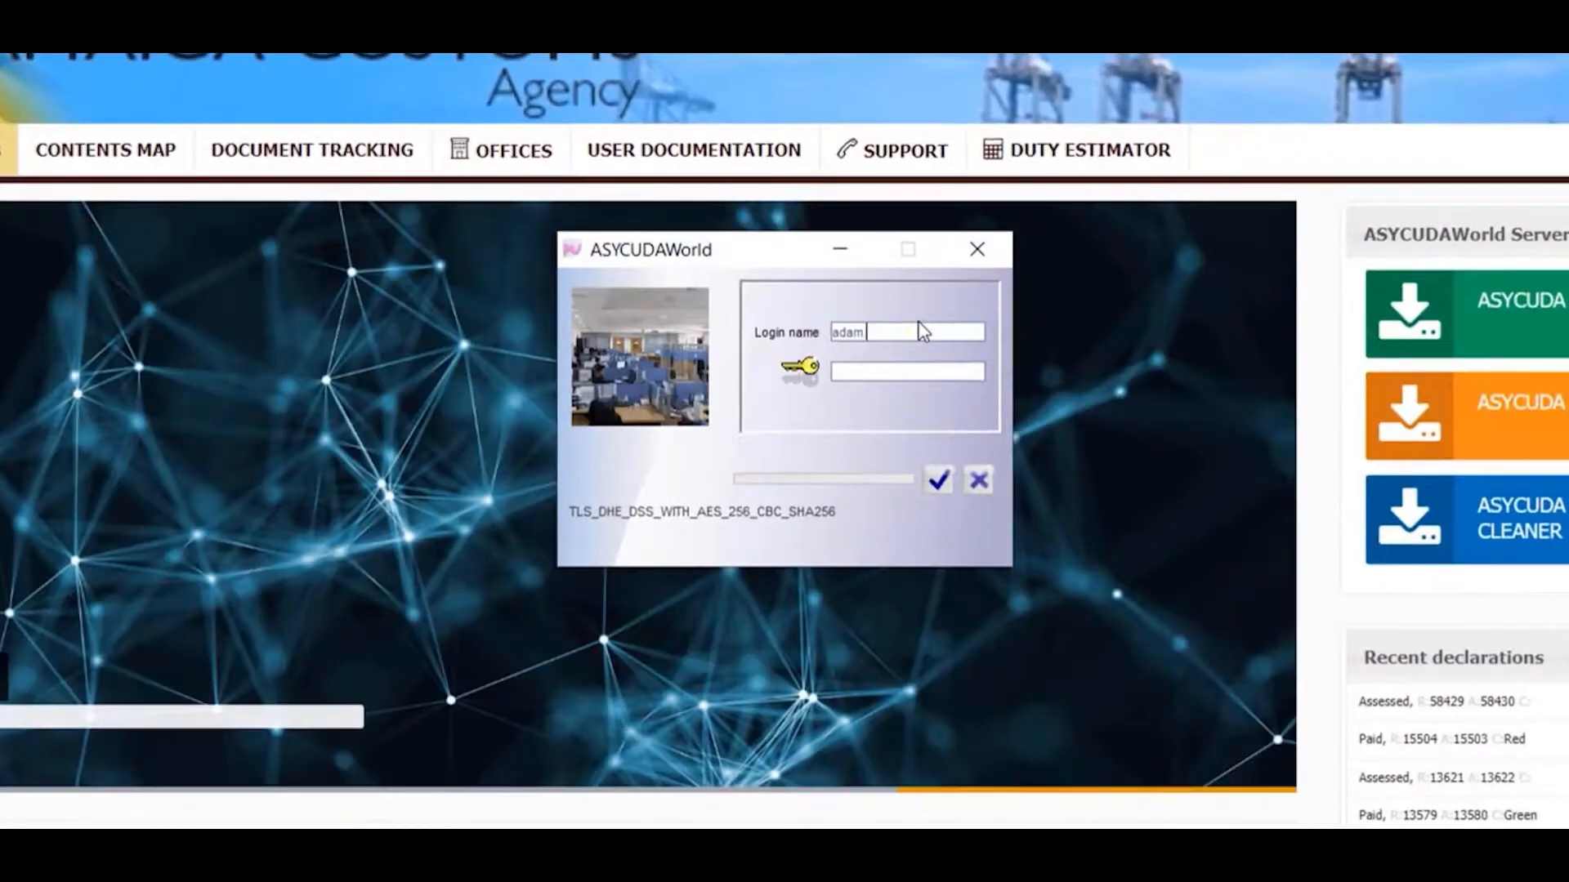
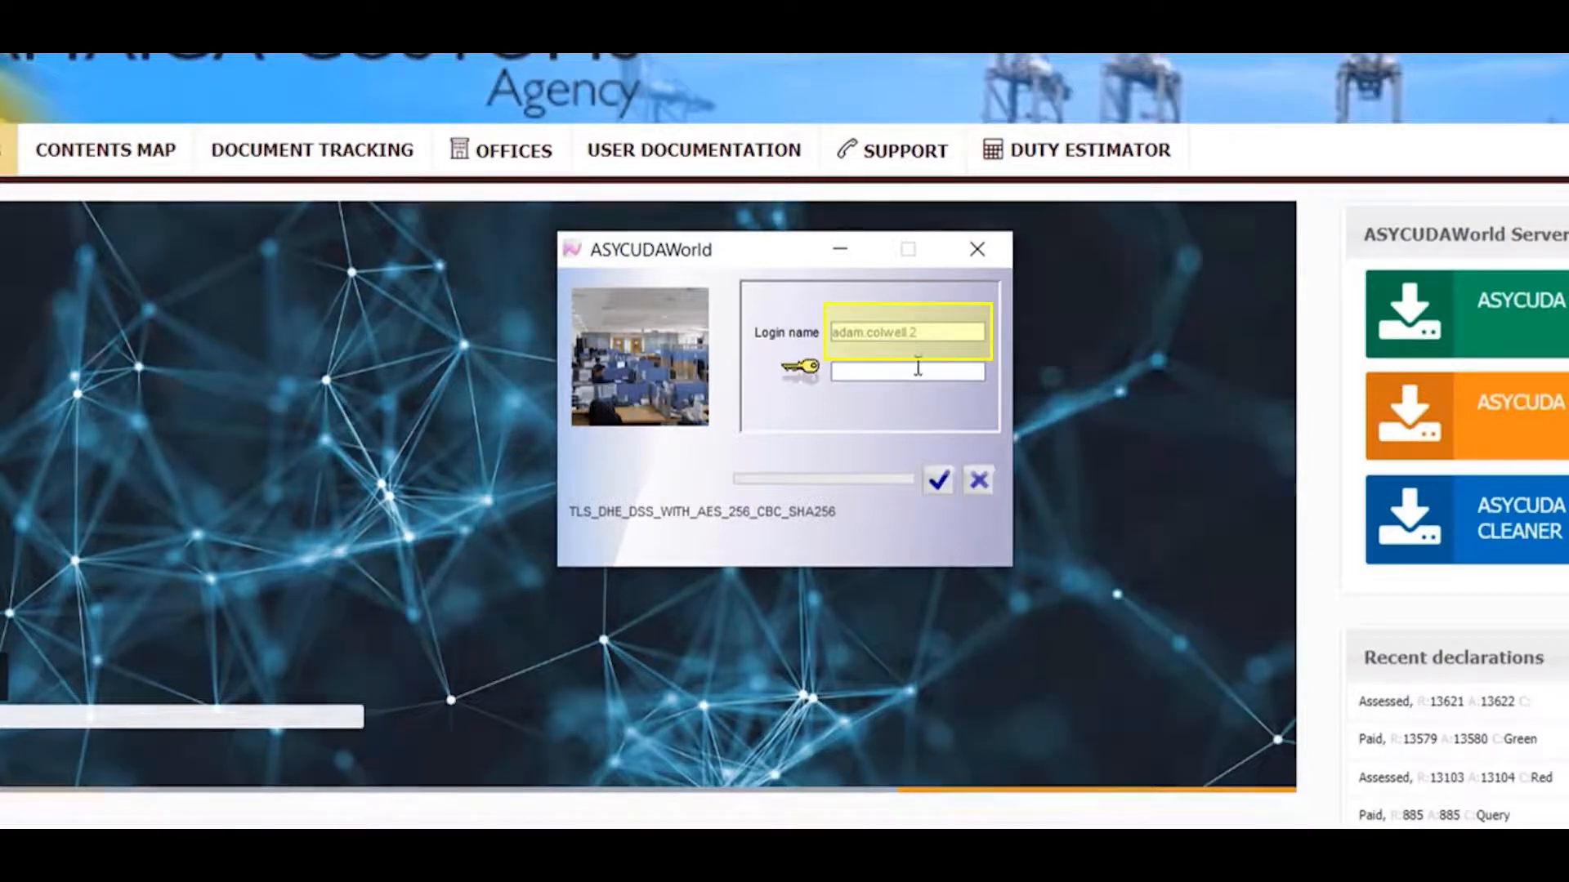
{"action": "left_click", "coordinate": [917, 370]}
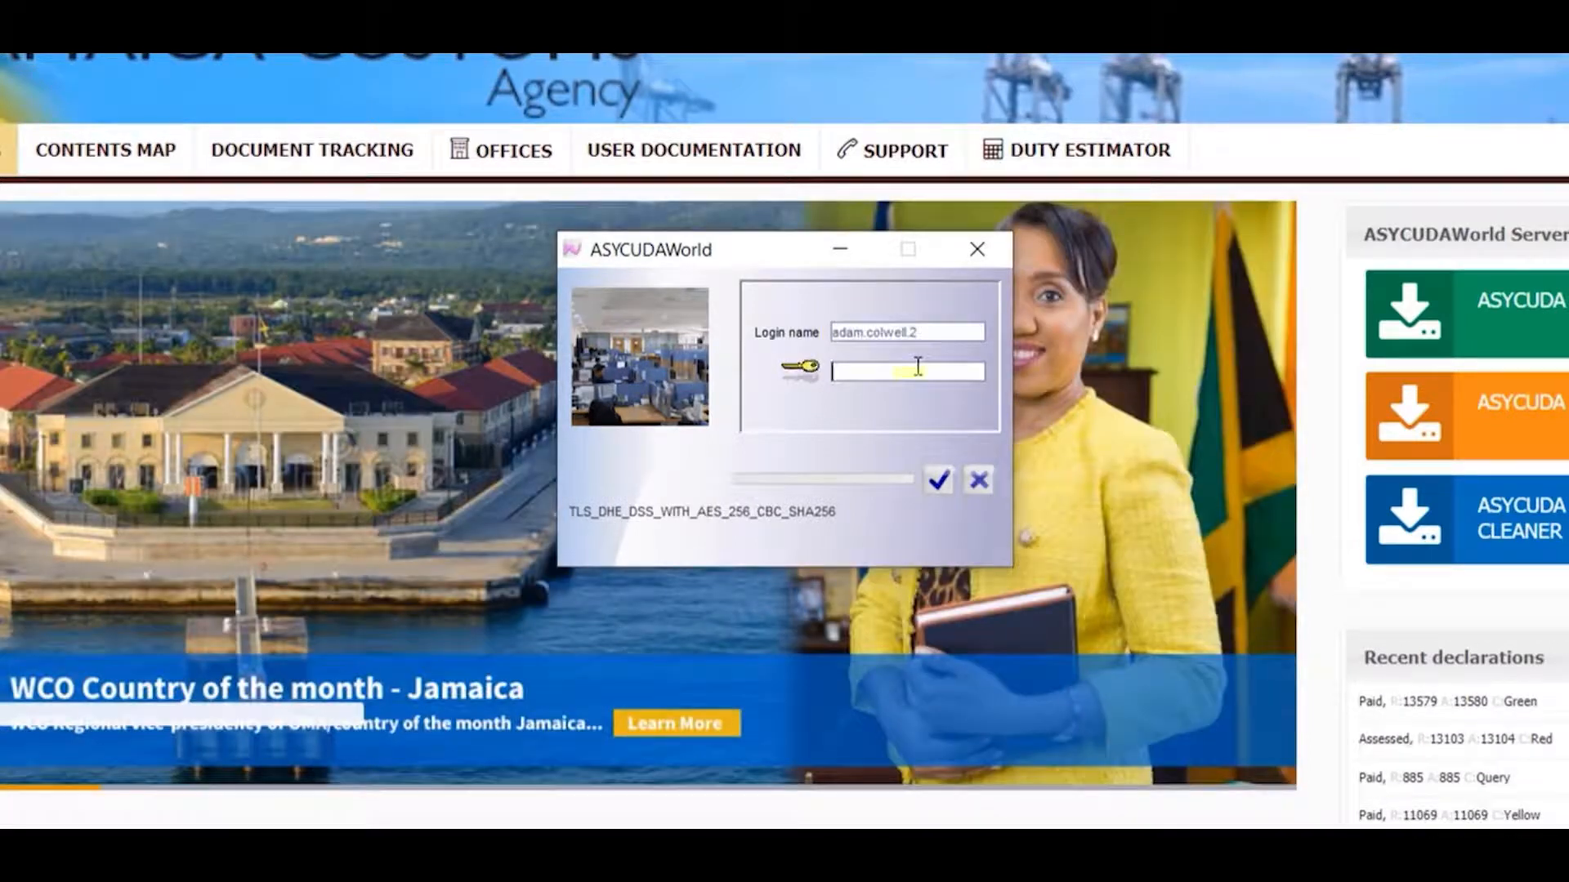
{"action": "type", "text": "*******"}
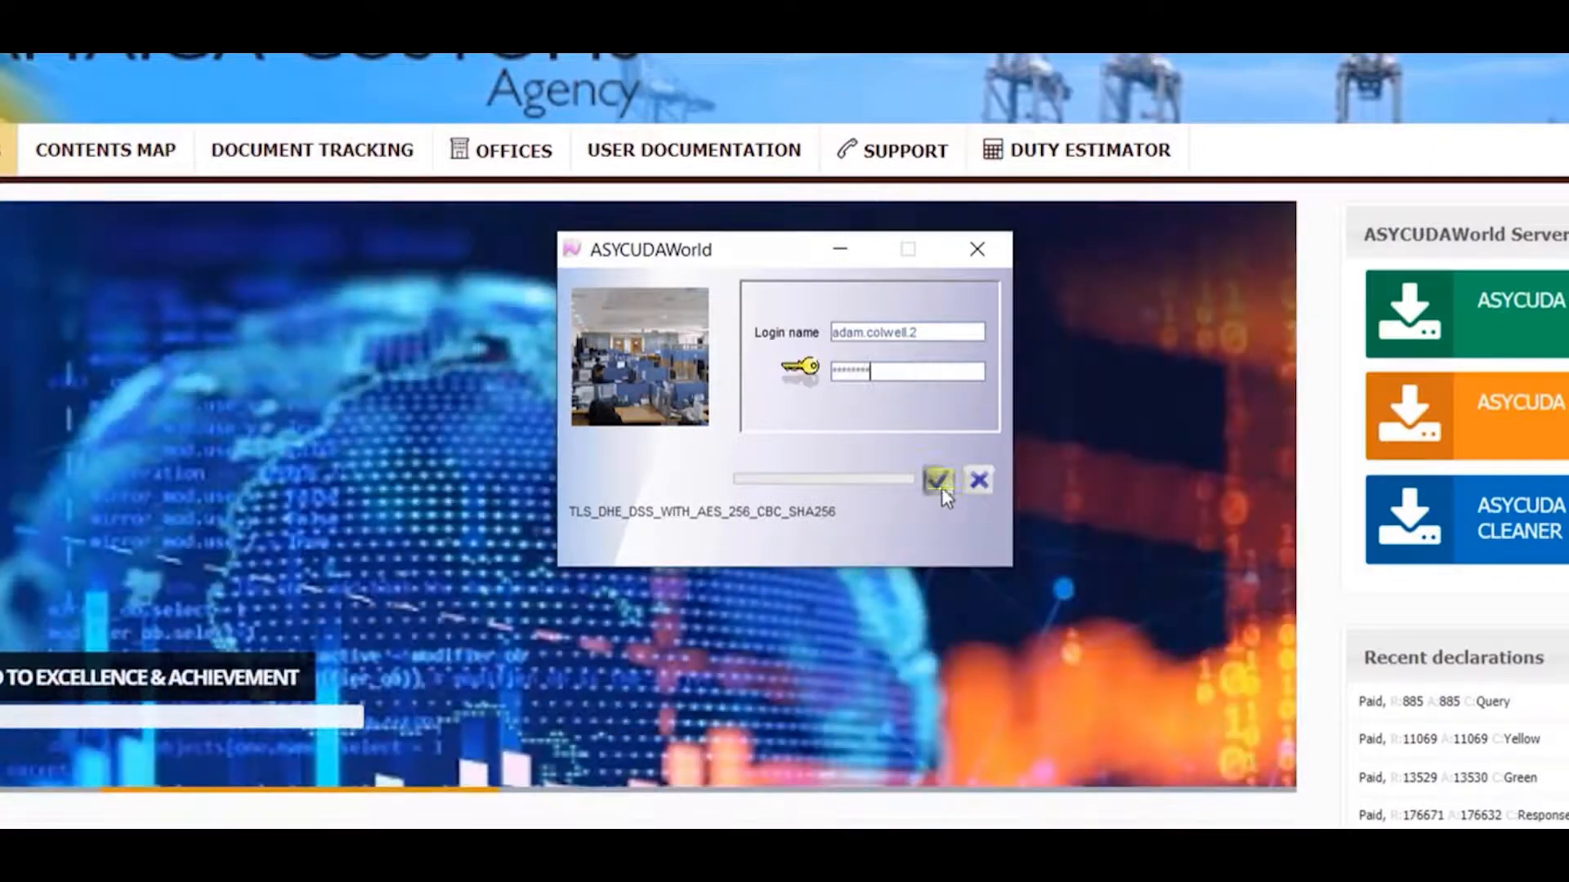
{"action": "left_click", "coordinate": [939, 482]}
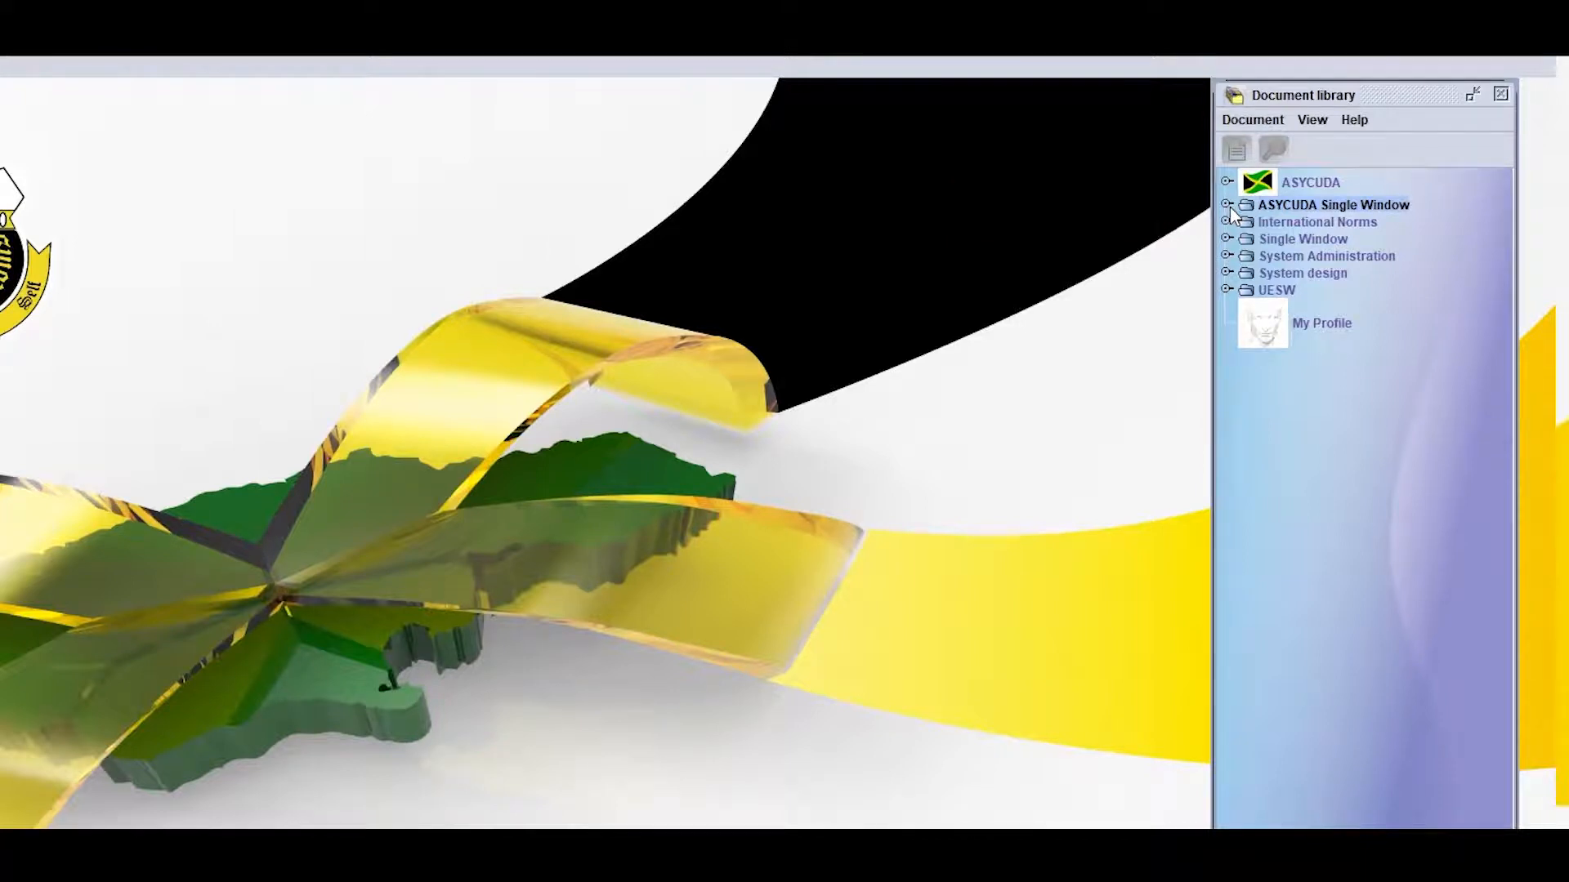
Open a new Exporter Registration document from the JAMPRO folder of ASYCUDA Single Window in the document library
{"action": "left_click", "coordinate": [1227, 205]}
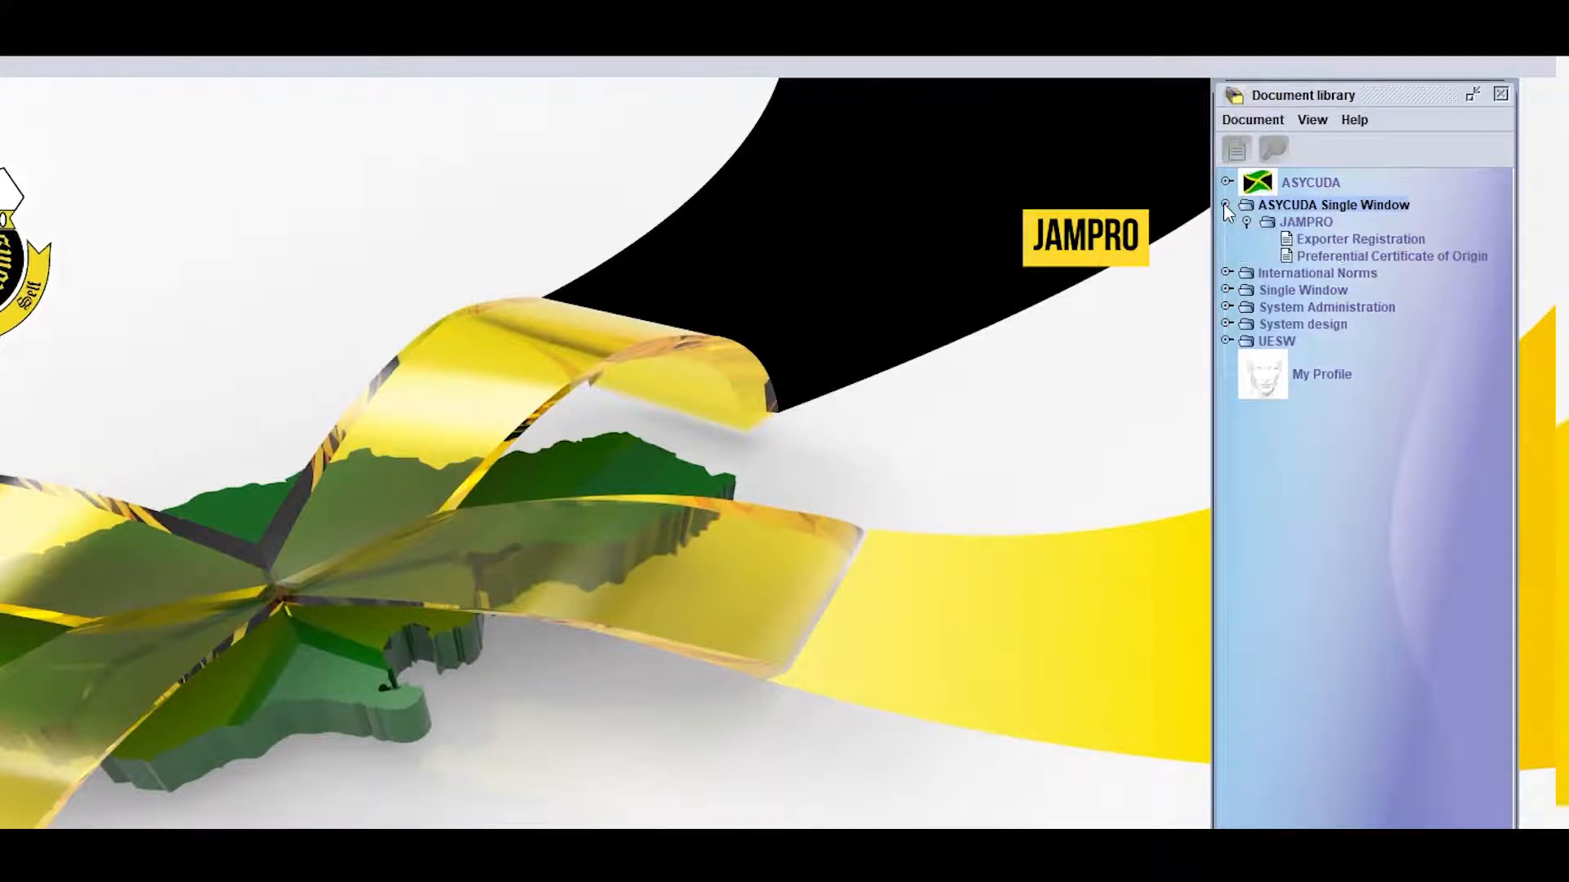
{"action": "left_click", "coordinate": [1314, 242]}
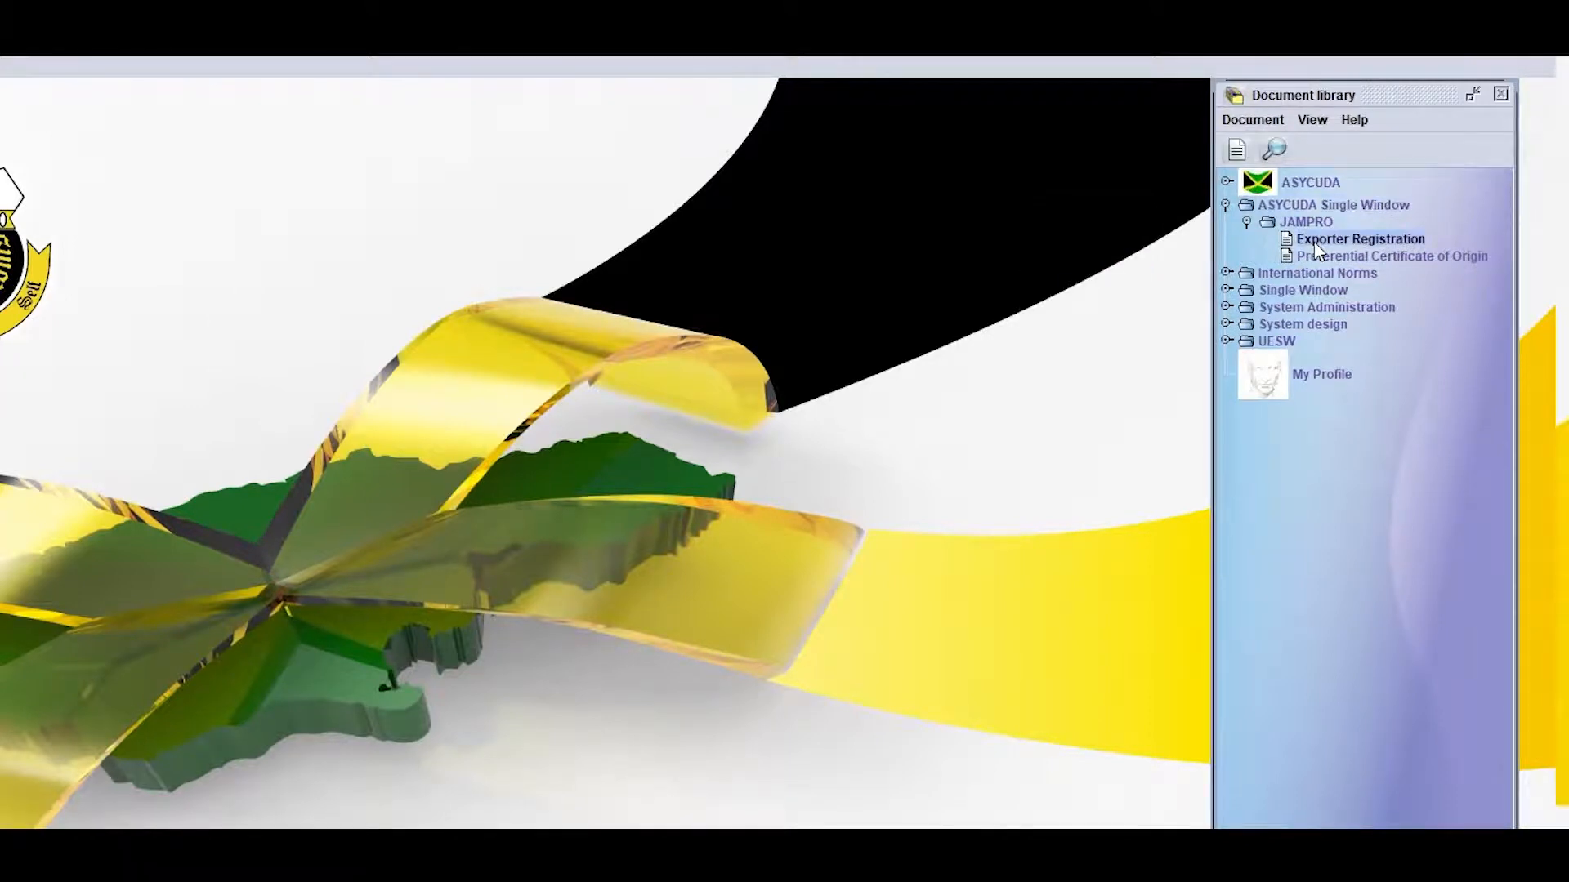
{"action": "right_click", "coordinate": [1314, 242]}
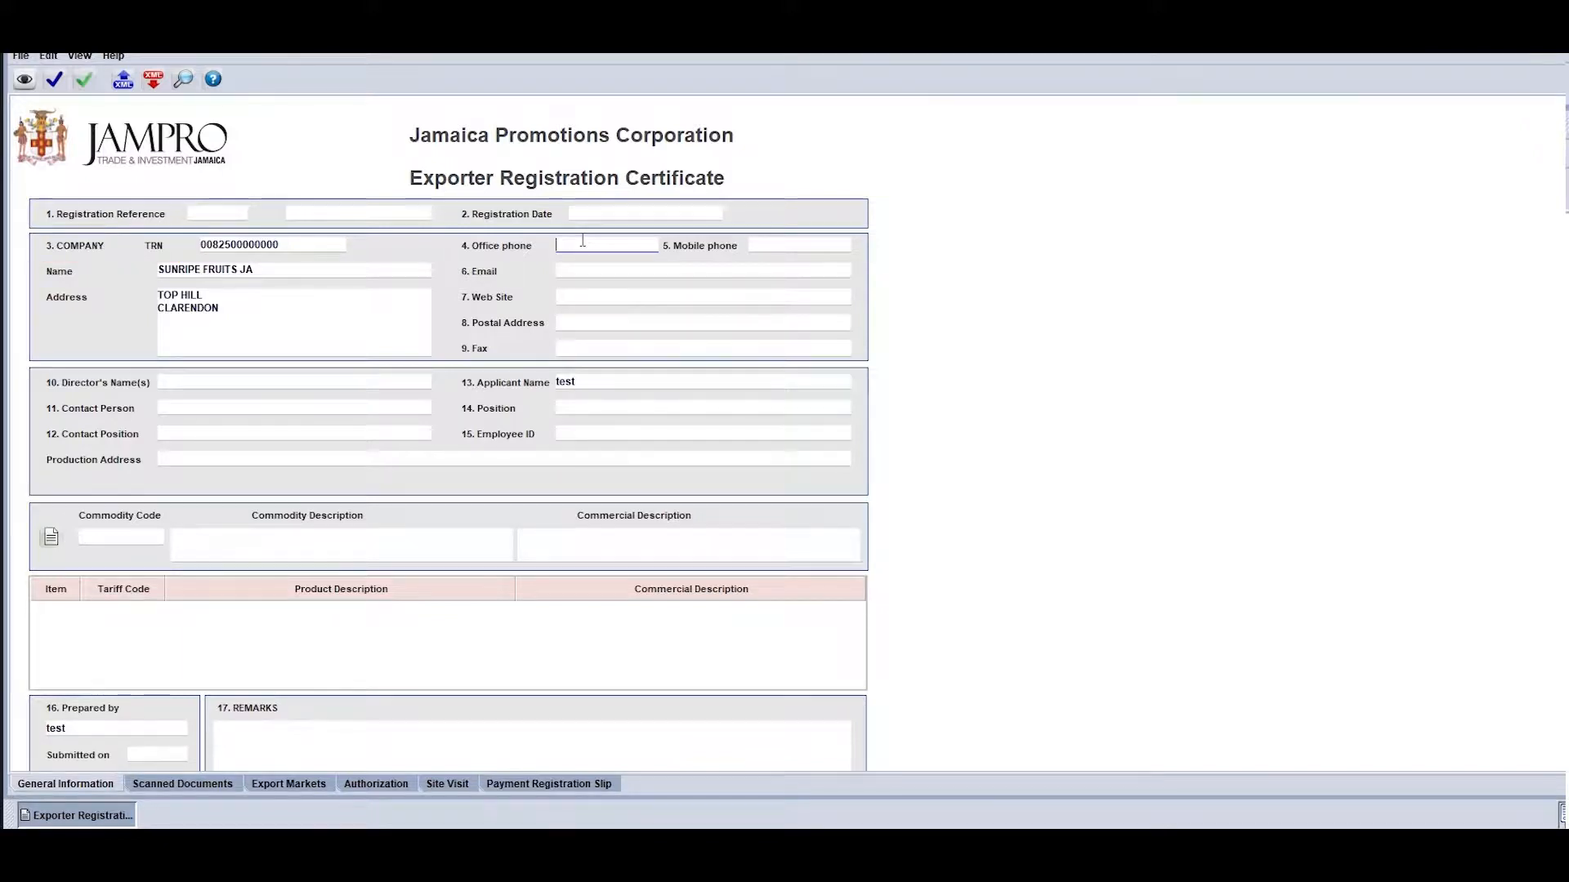
Fill in the company's office phone, mobile phone and e-mail address on the Exporter Registration Certificate
{"action": "key", "text": "Tab"}
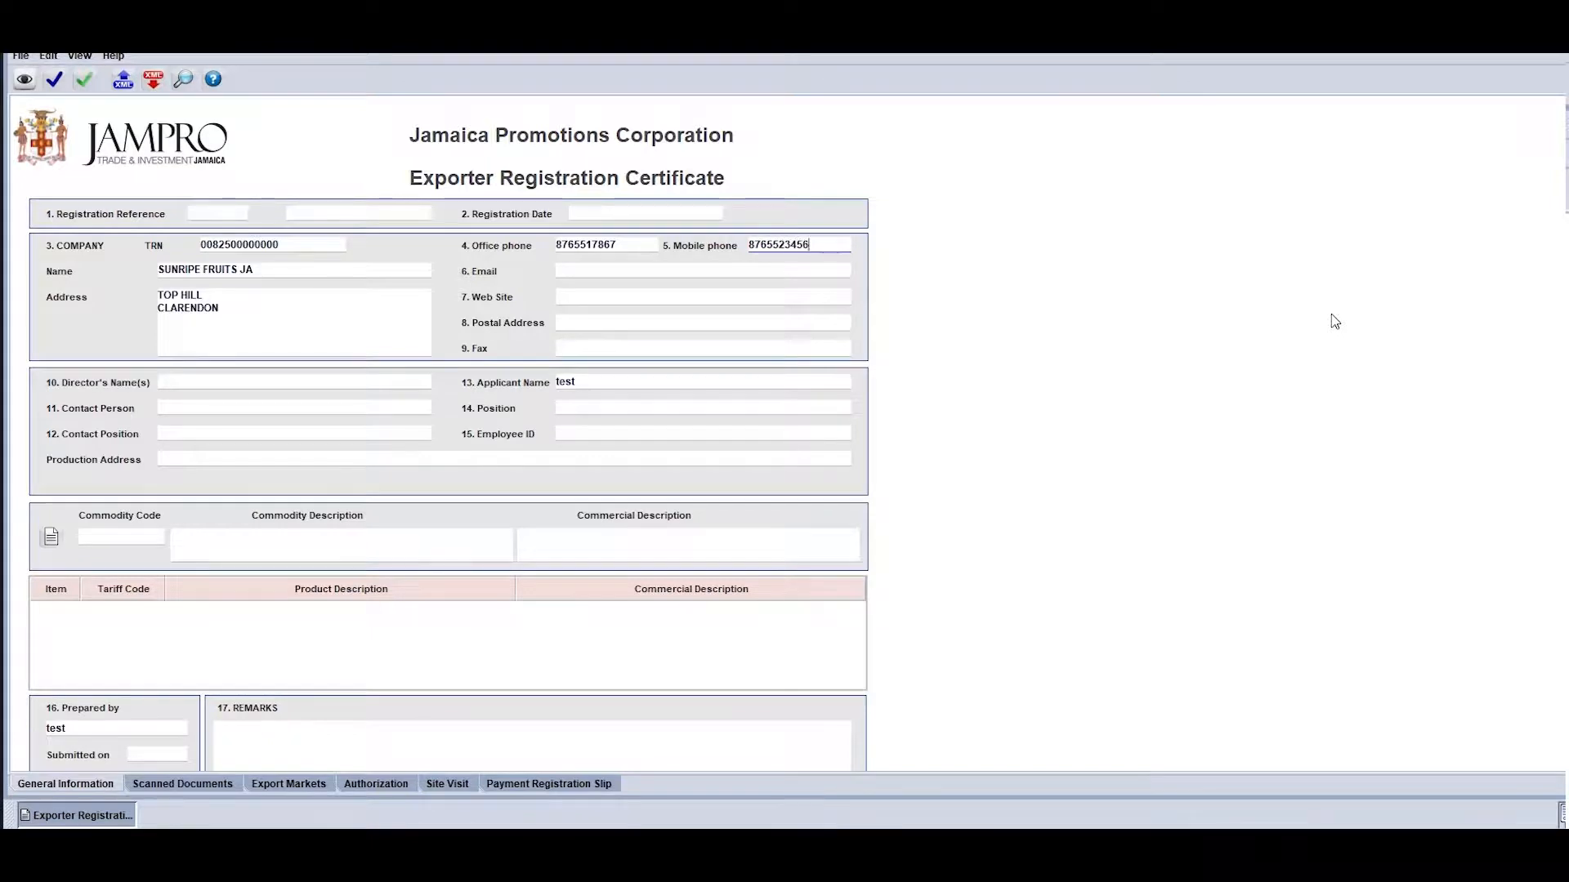
{"action": "left_click", "coordinate": [805, 271]}
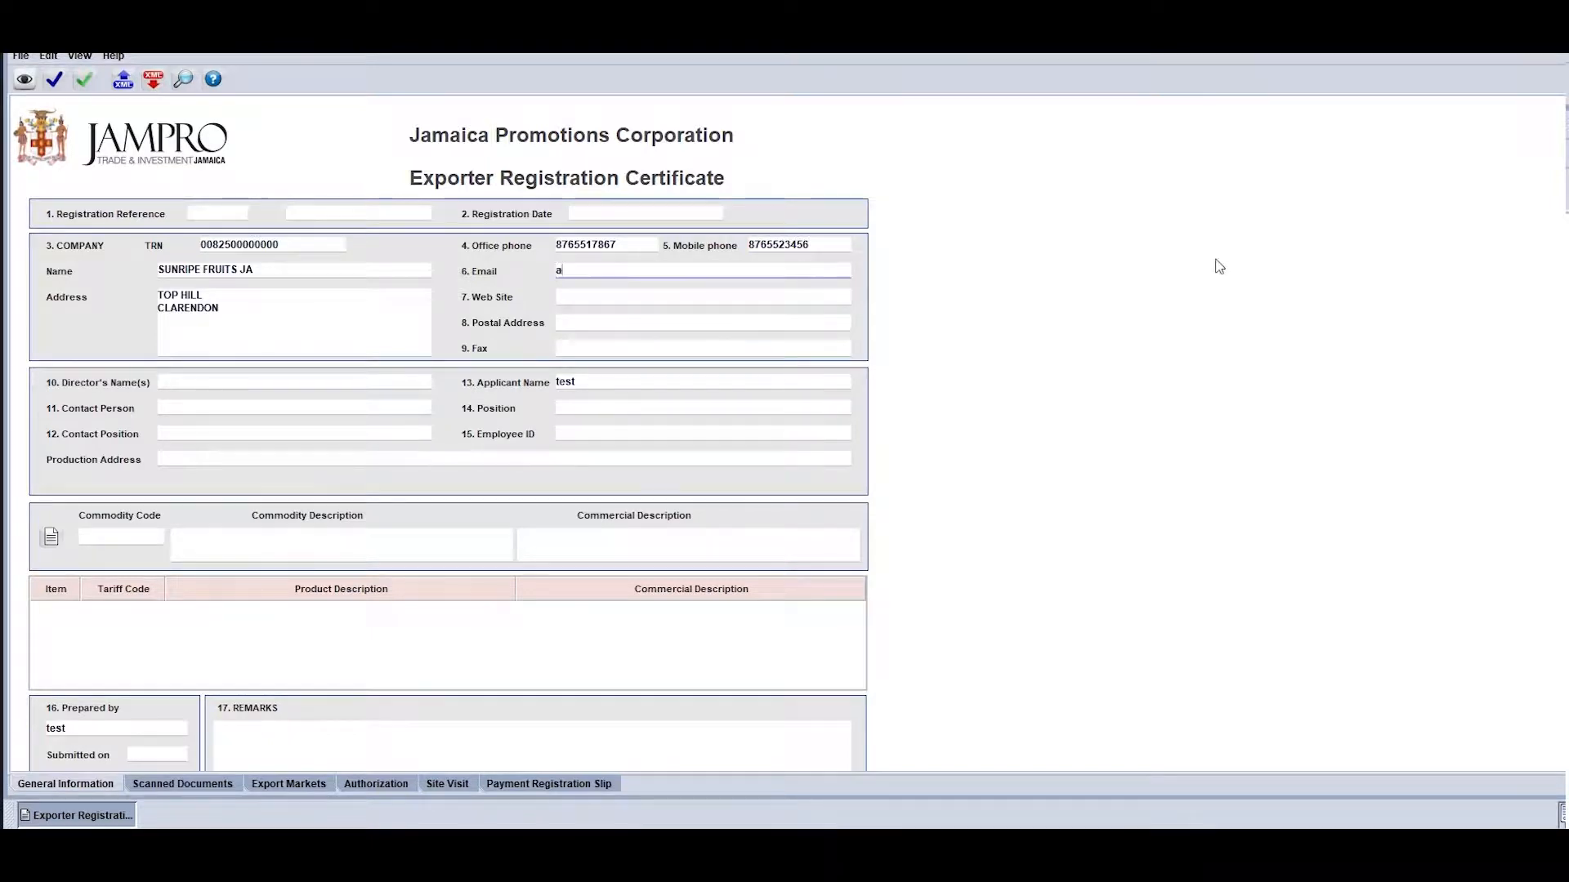
Enter the director's name and the contact person's name, and set the contact position to MANAGER
{"action": "left_click", "coordinate": [374, 381]}
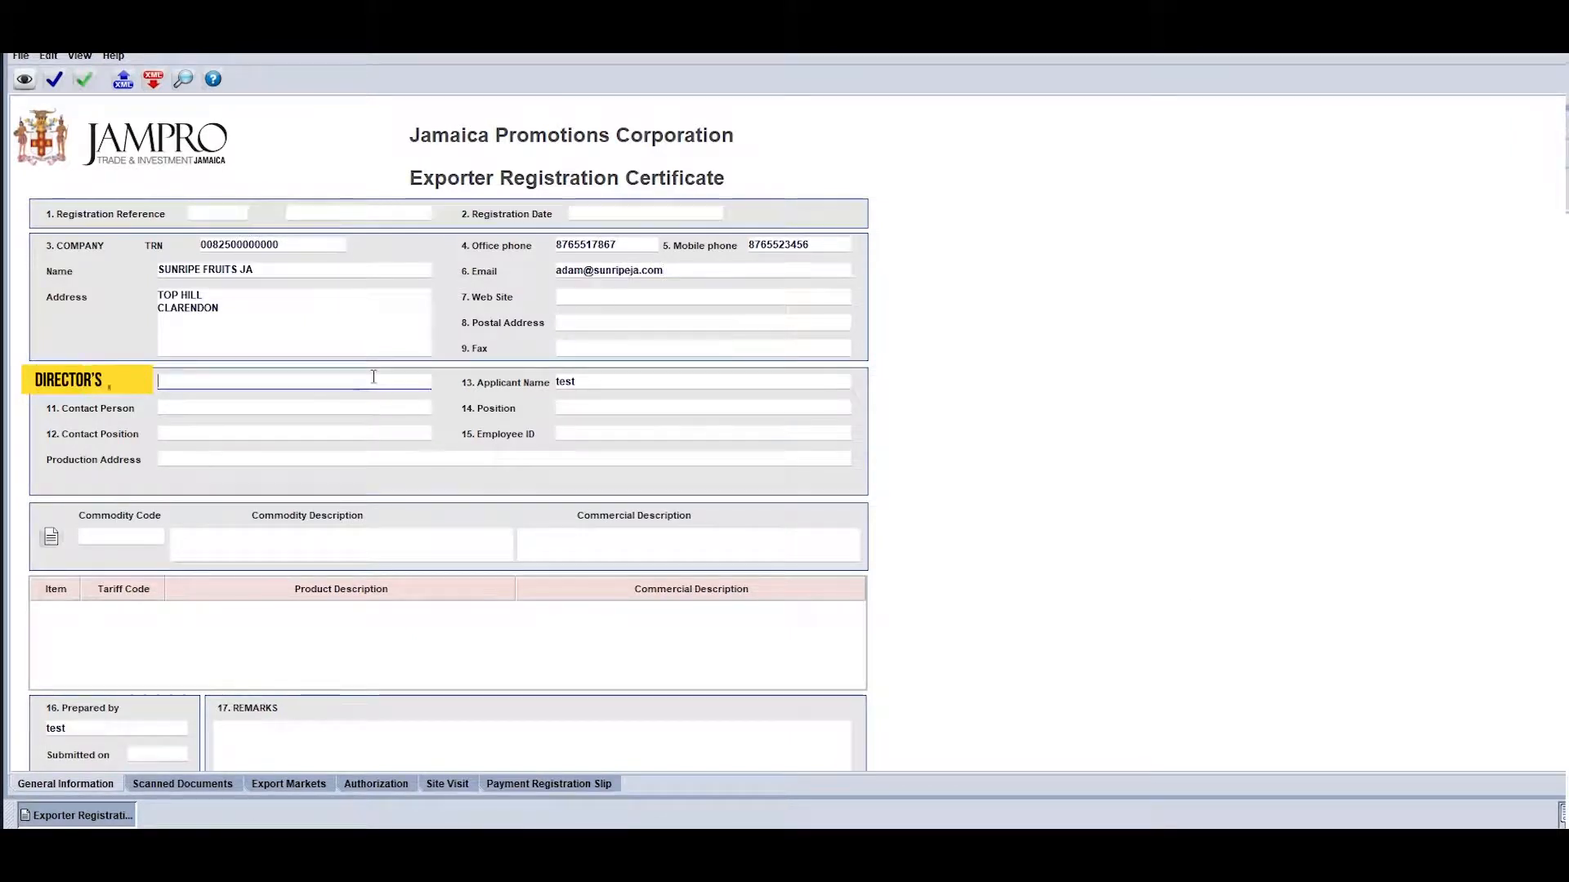
{"action": "key", "text": "Tab"}
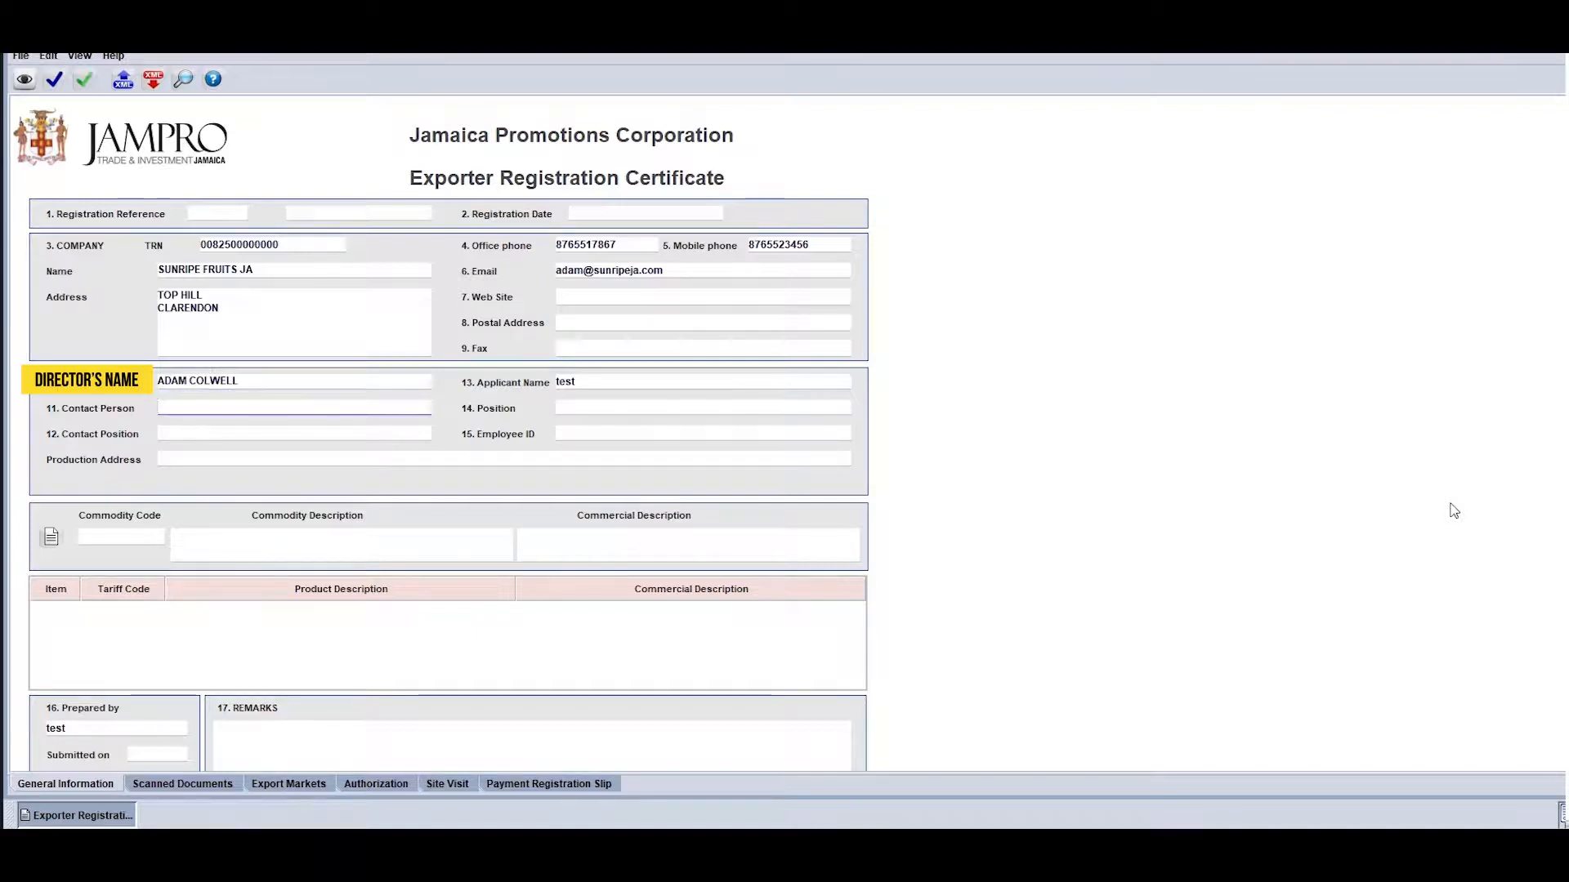
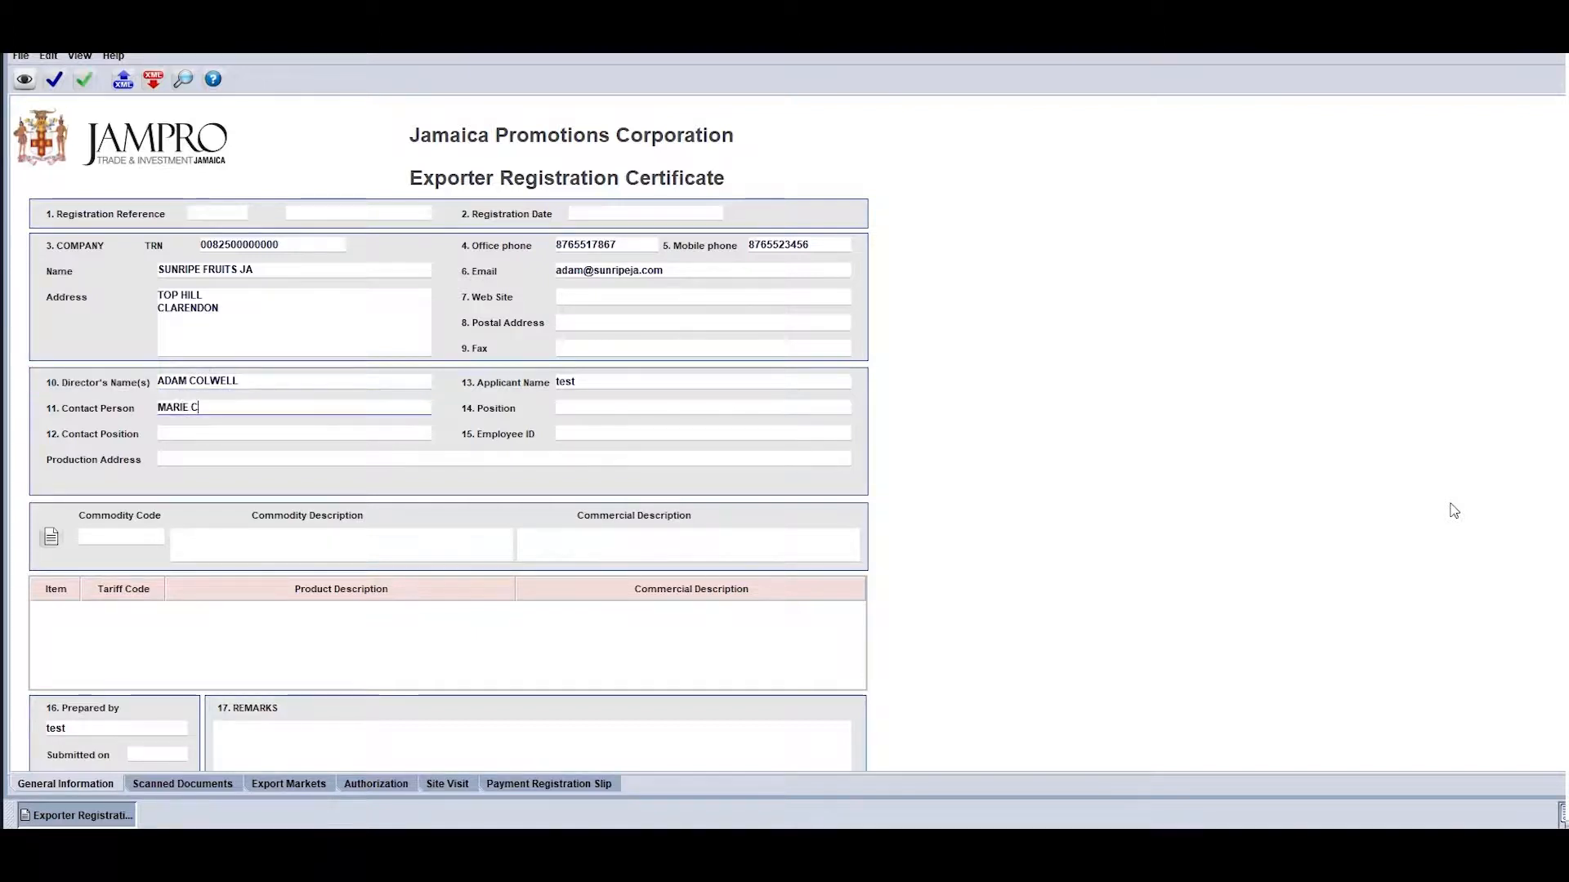
{"action": "key", "text": "Tab"}
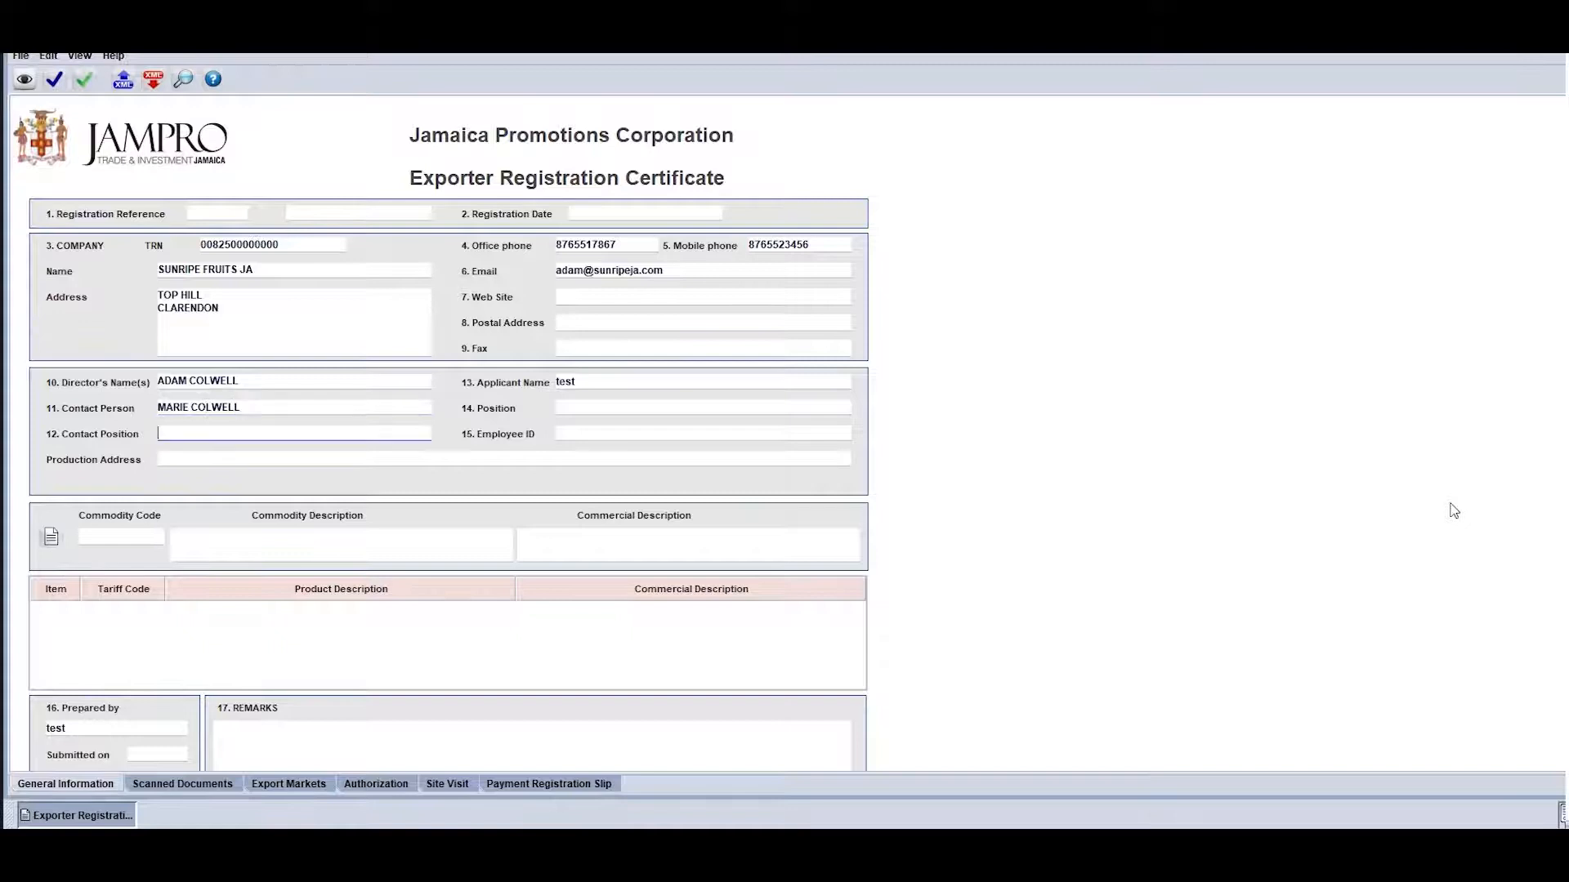
{"action": "type", "text": "MANAGER"}
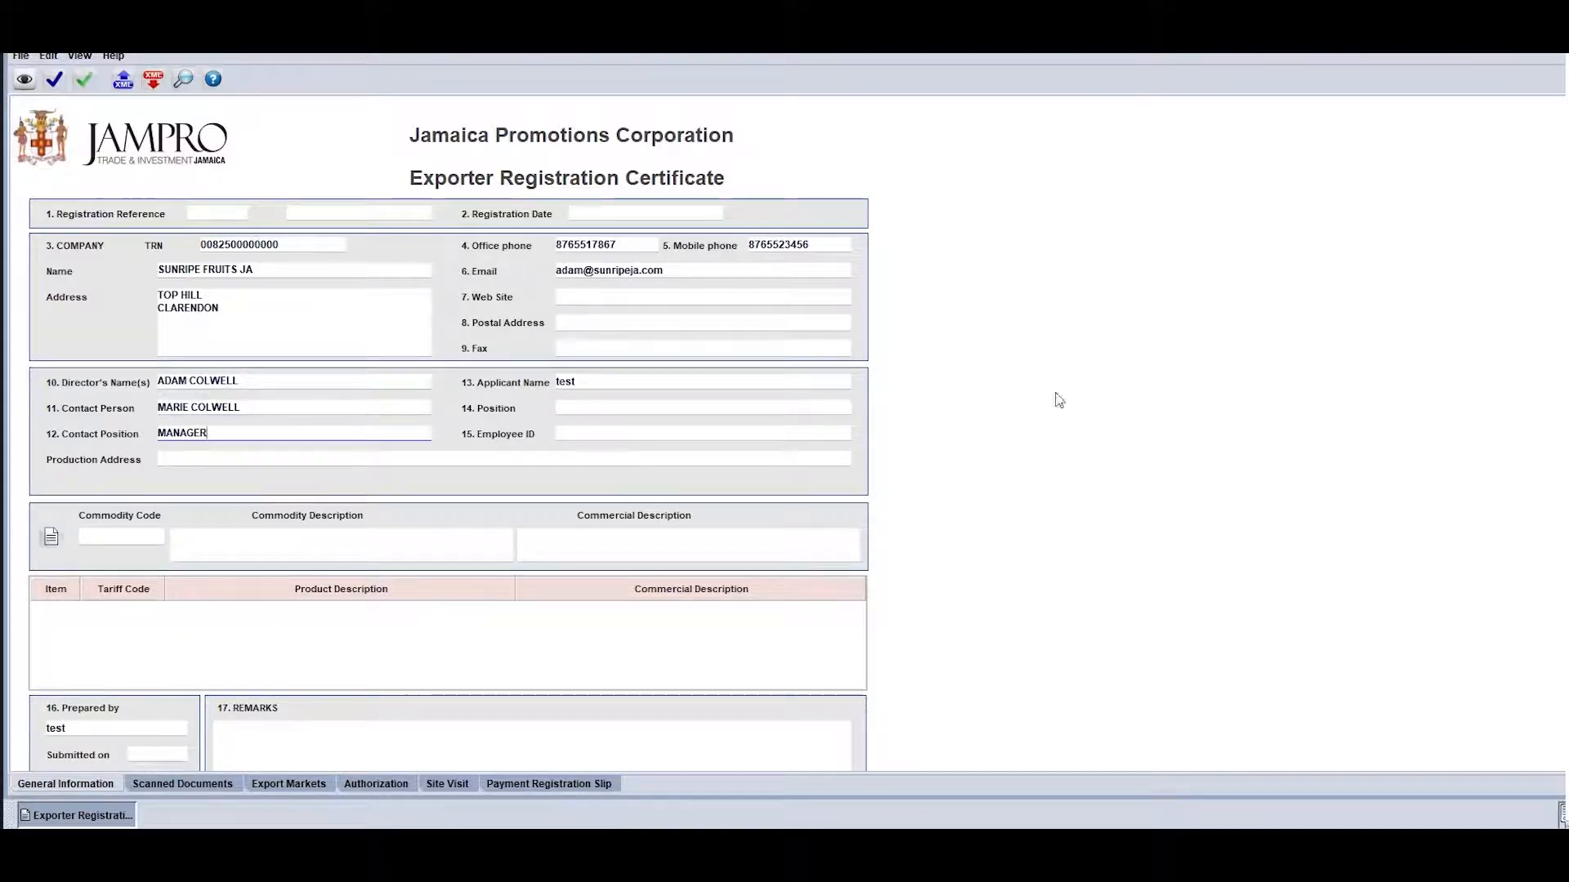
Set the applicant's position to CEO and the production address to SAME AS ABOVE
{"action": "left_click", "coordinate": [755, 415]}
{"action": "type", "text": "CEO"}
{"action": "left_click", "coordinate": [735, 459]}
{"action": "type", "text": "SAME AS ABOVE"}
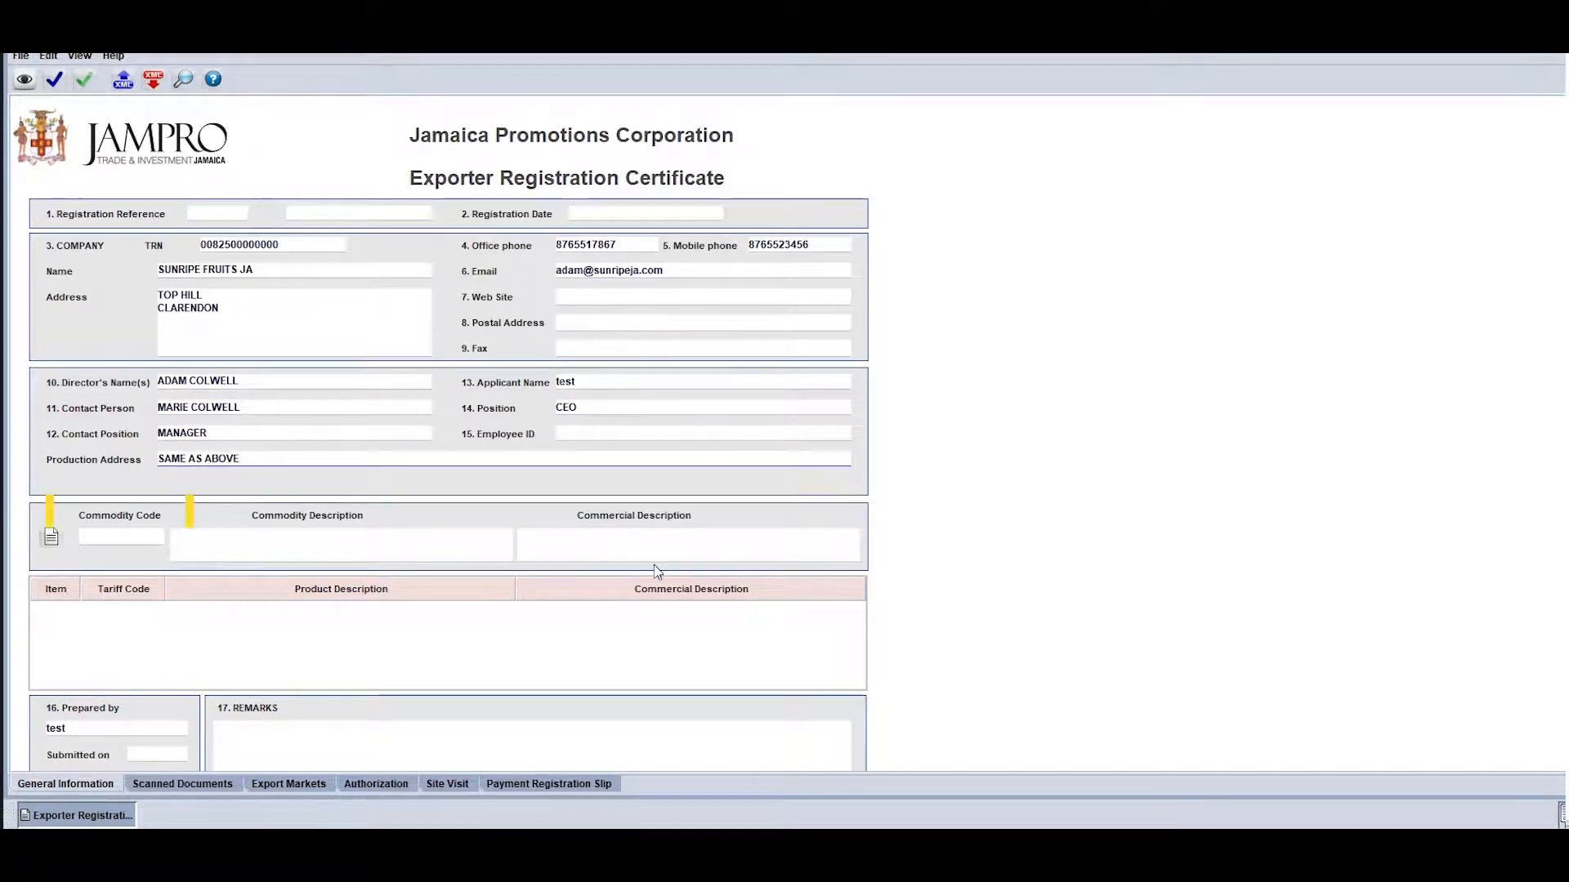
Find the commodity code by a tariff short description containing the substring ORANGE, and choose the ORANGES, FRESH entry
{"action": "left_click", "coordinate": [115, 537]}
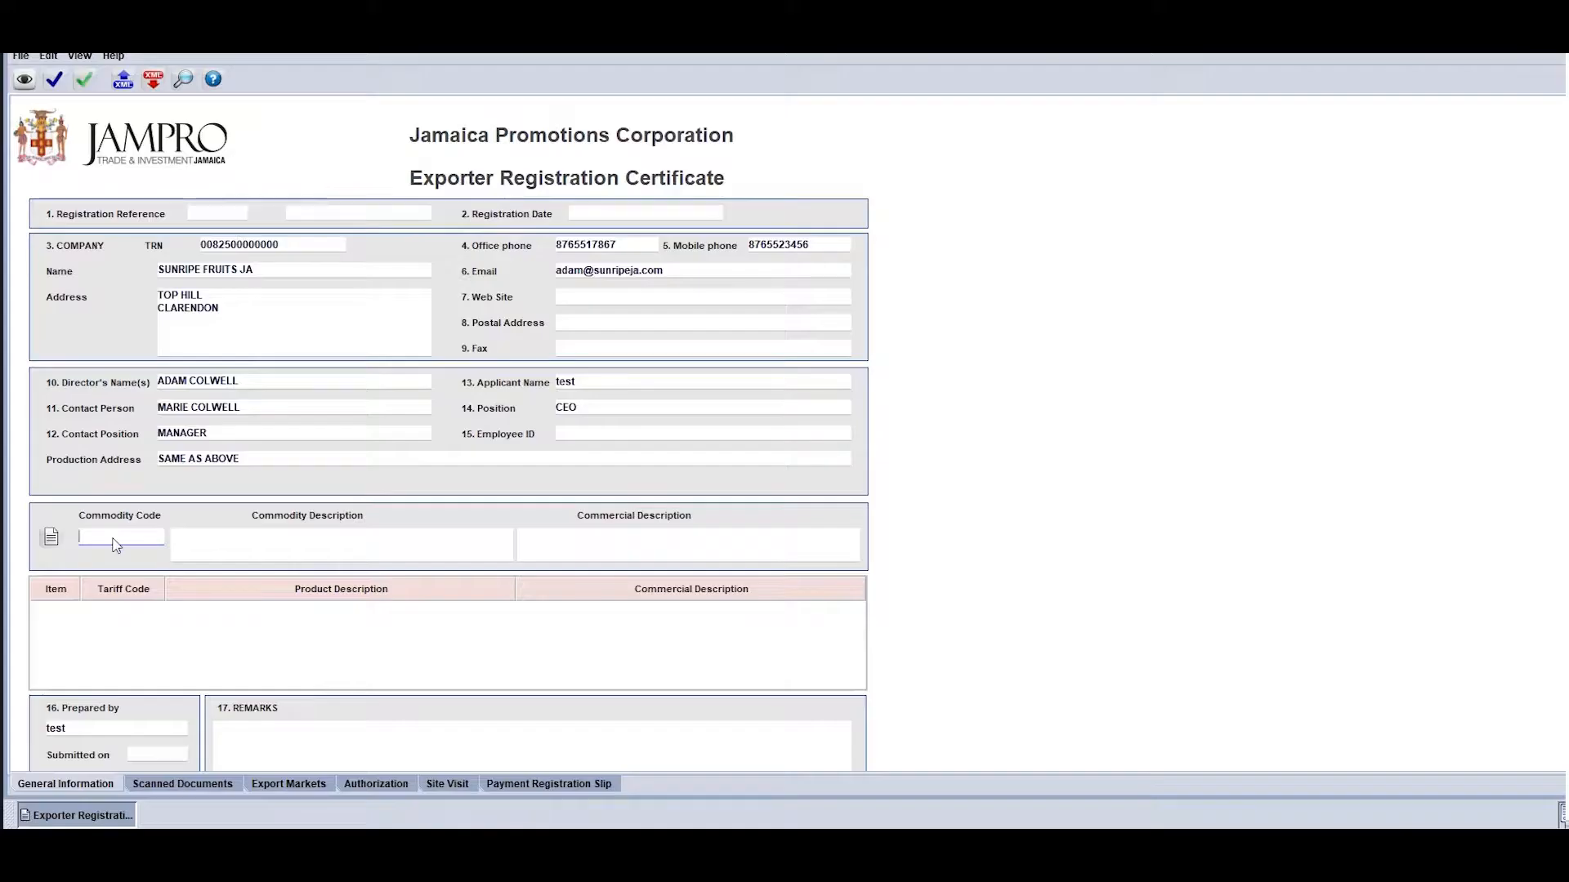
{"action": "right_click", "coordinate": [115, 540]}
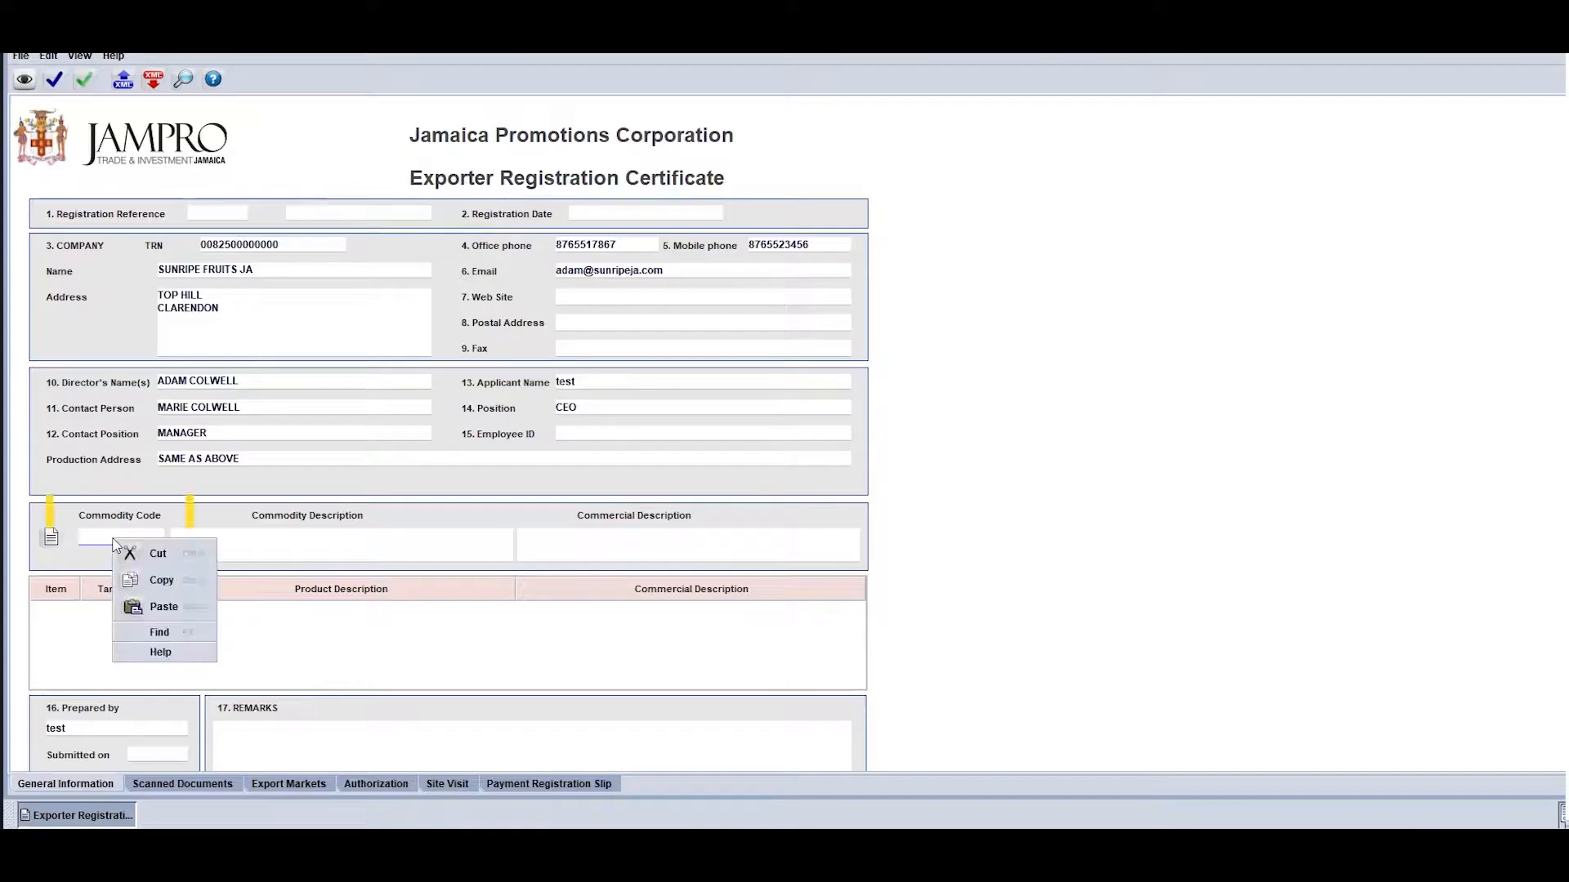
{"action": "left_click", "coordinate": [176, 637]}
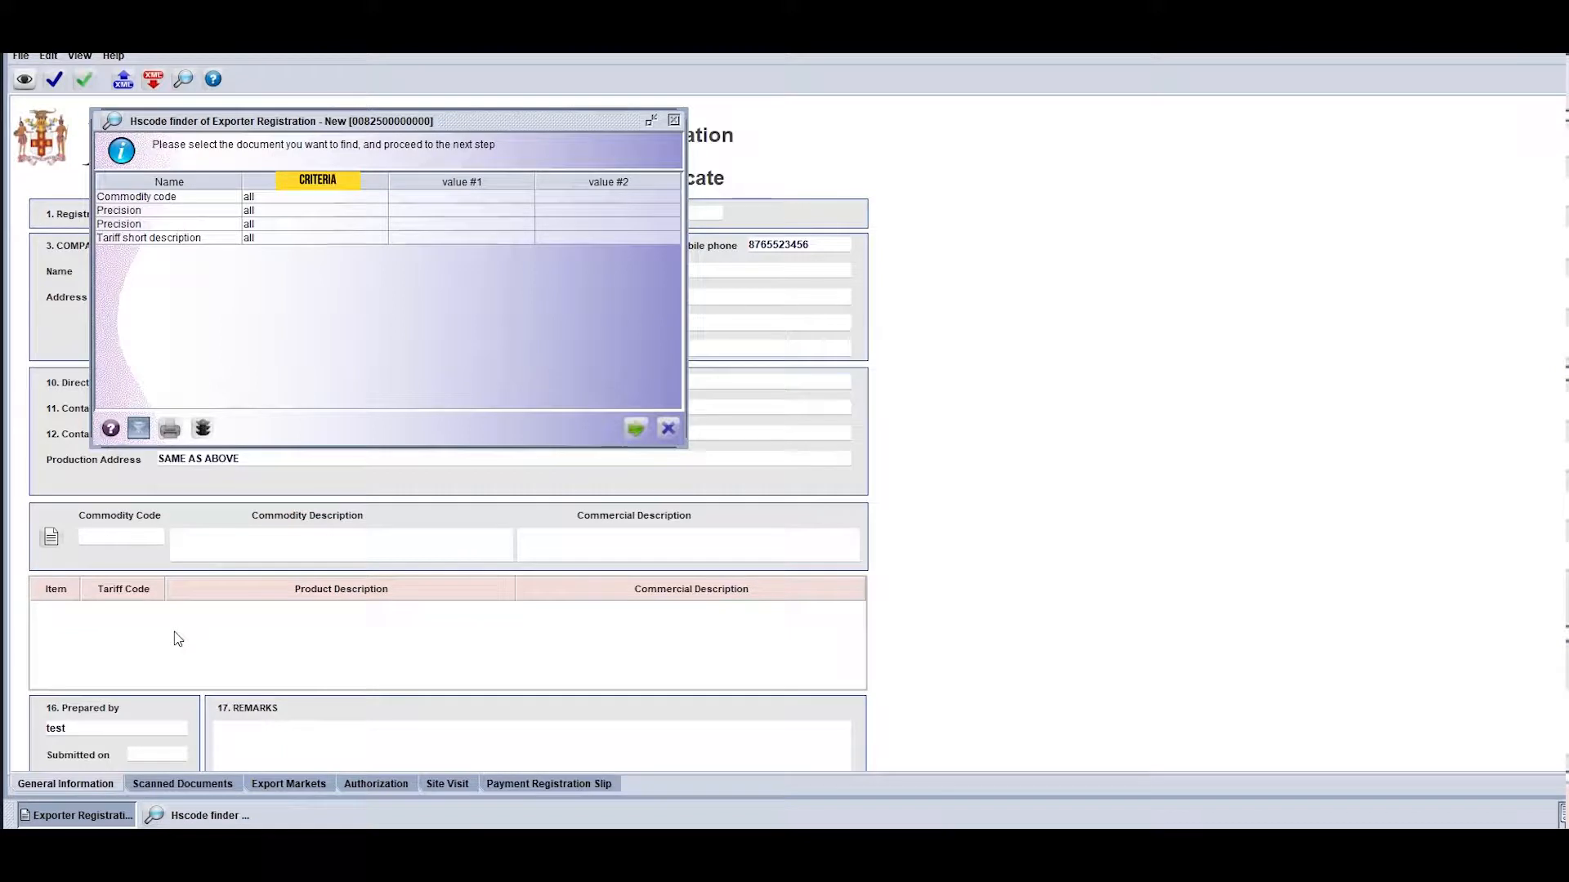
{"action": "left_click", "coordinate": [274, 240]}
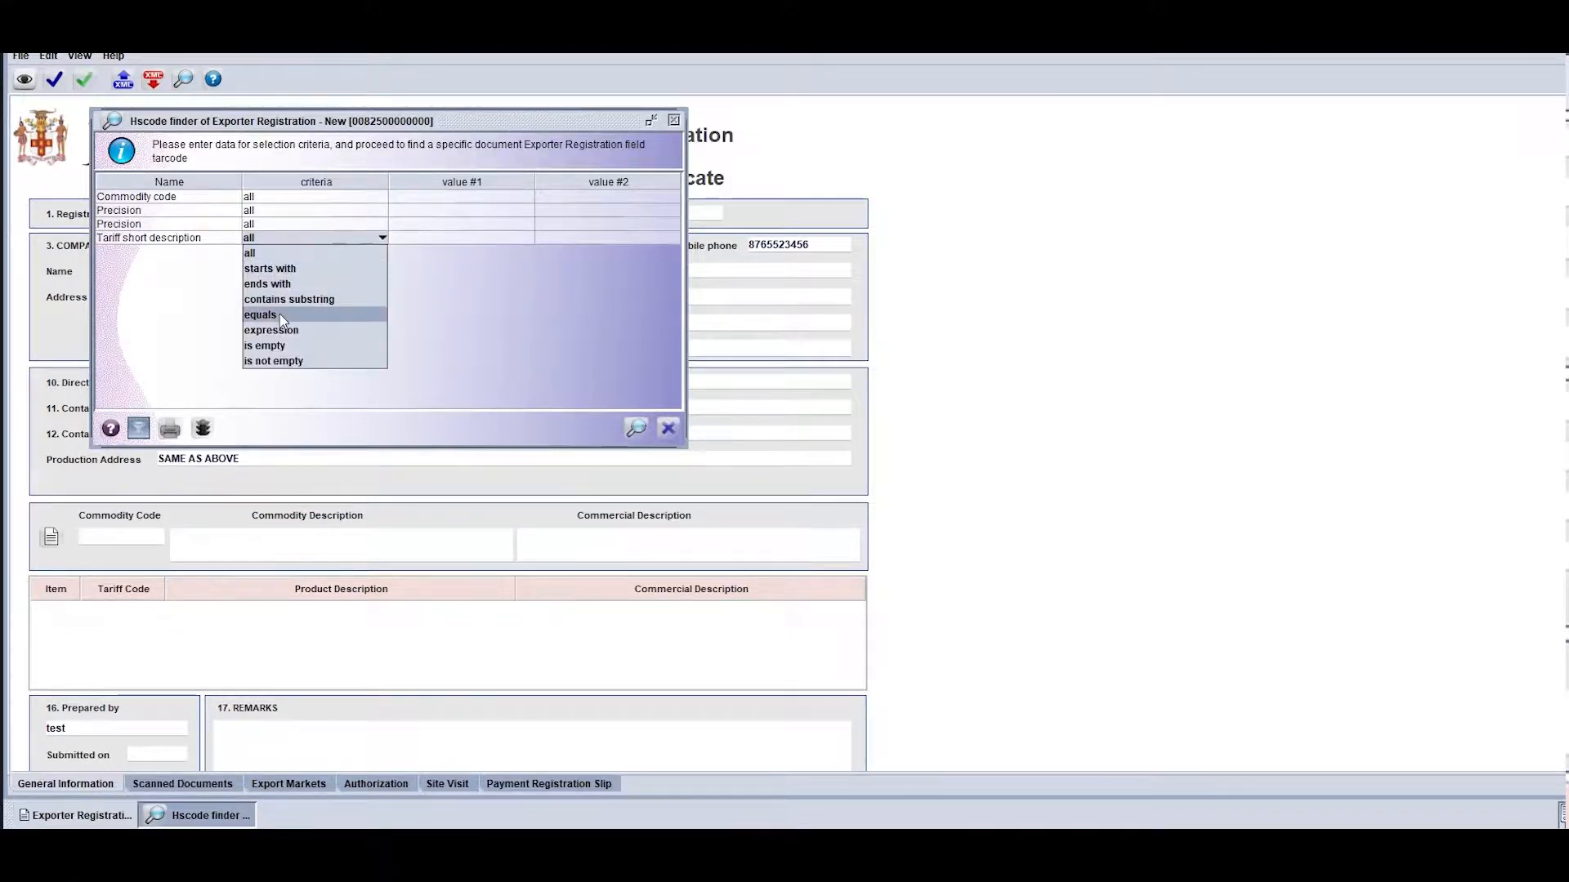
{"action": "left_click", "coordinate": [304, 300]}
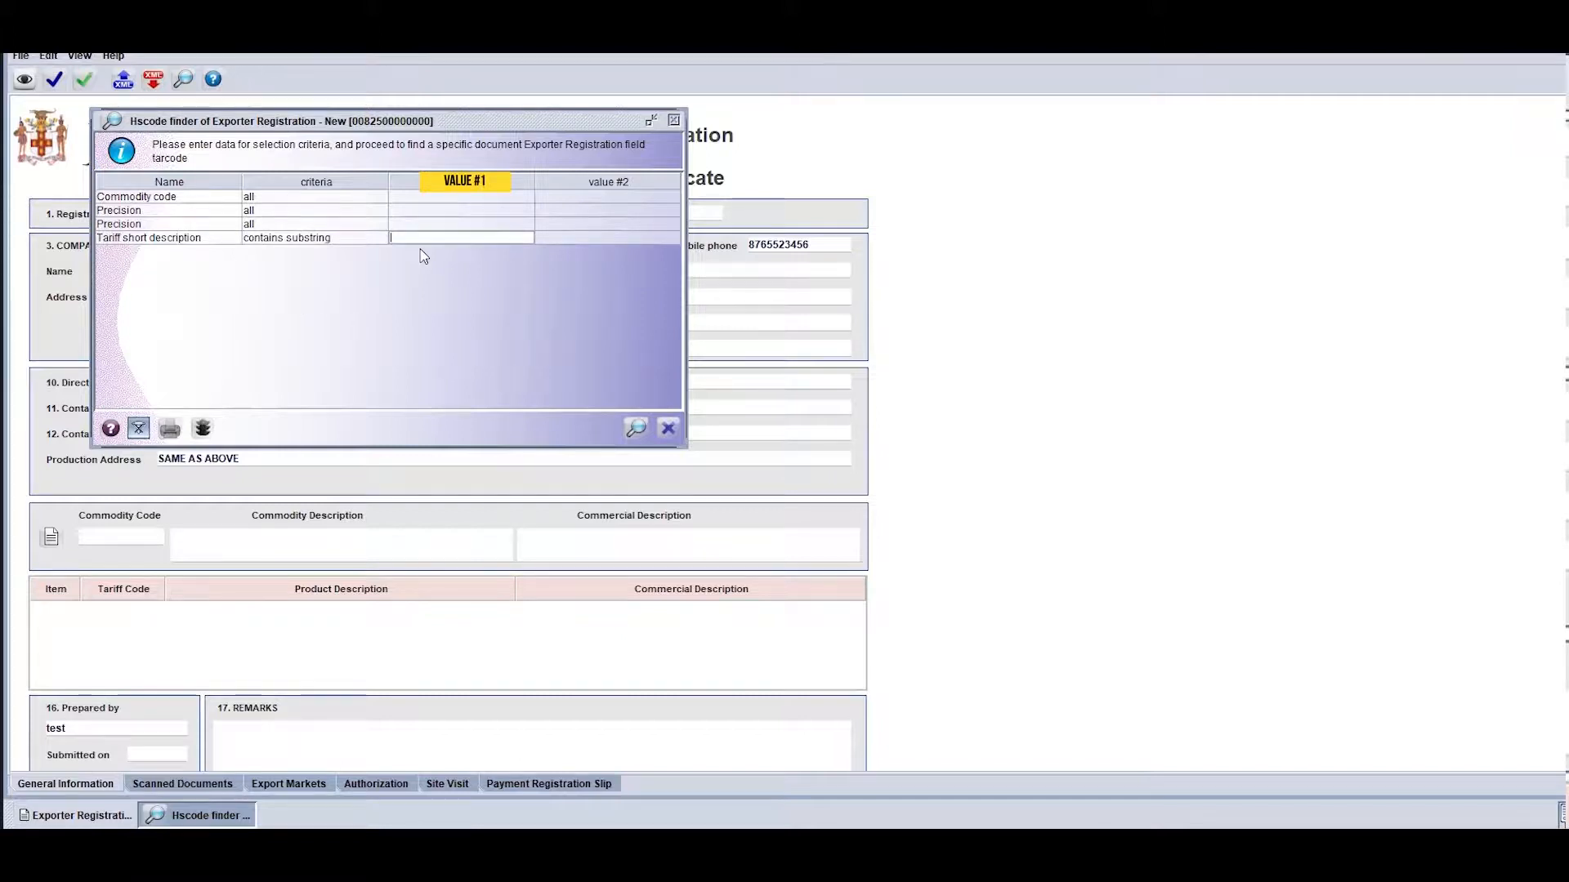
{"action": "type", "text": "OiANGE"}
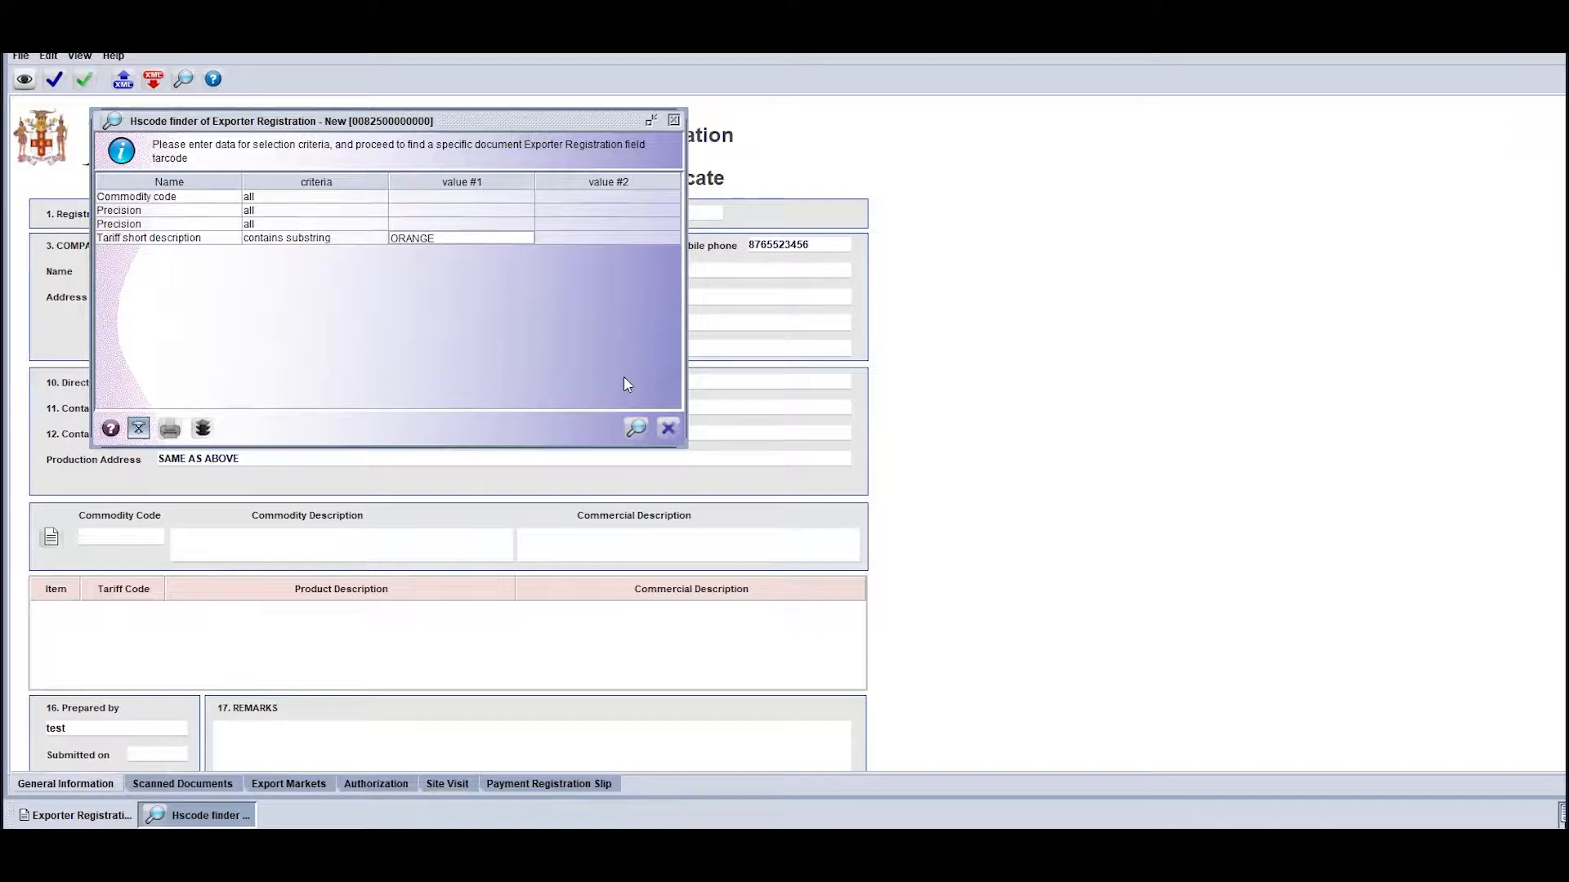
{"action": "left_click", "coordinate": [634, 427]}
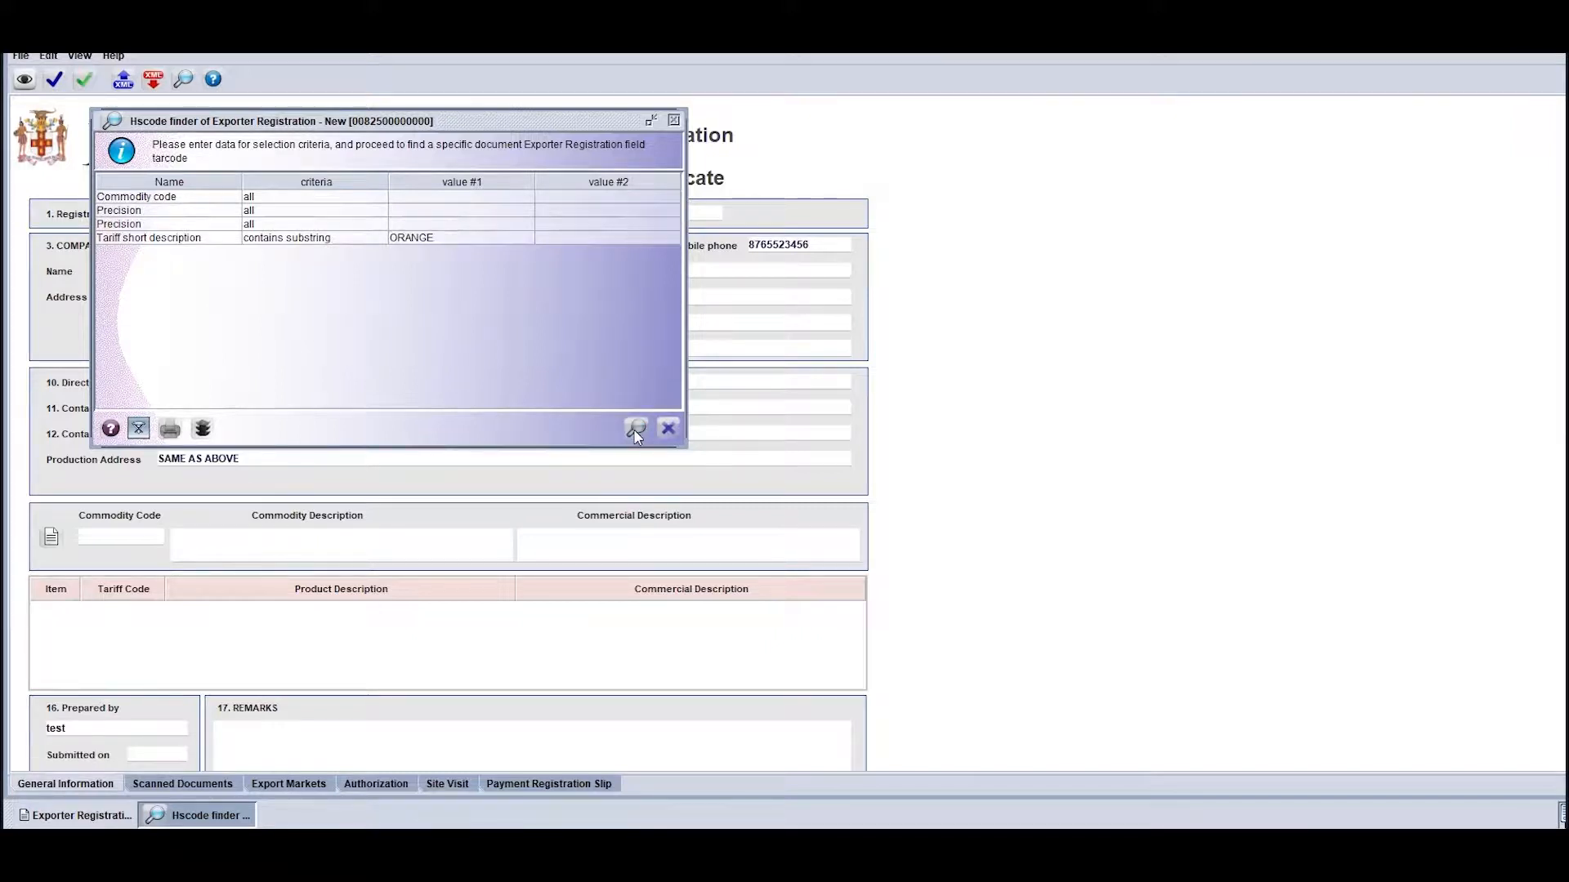
{"action": "left_click", "coordinate": [344, 267]}
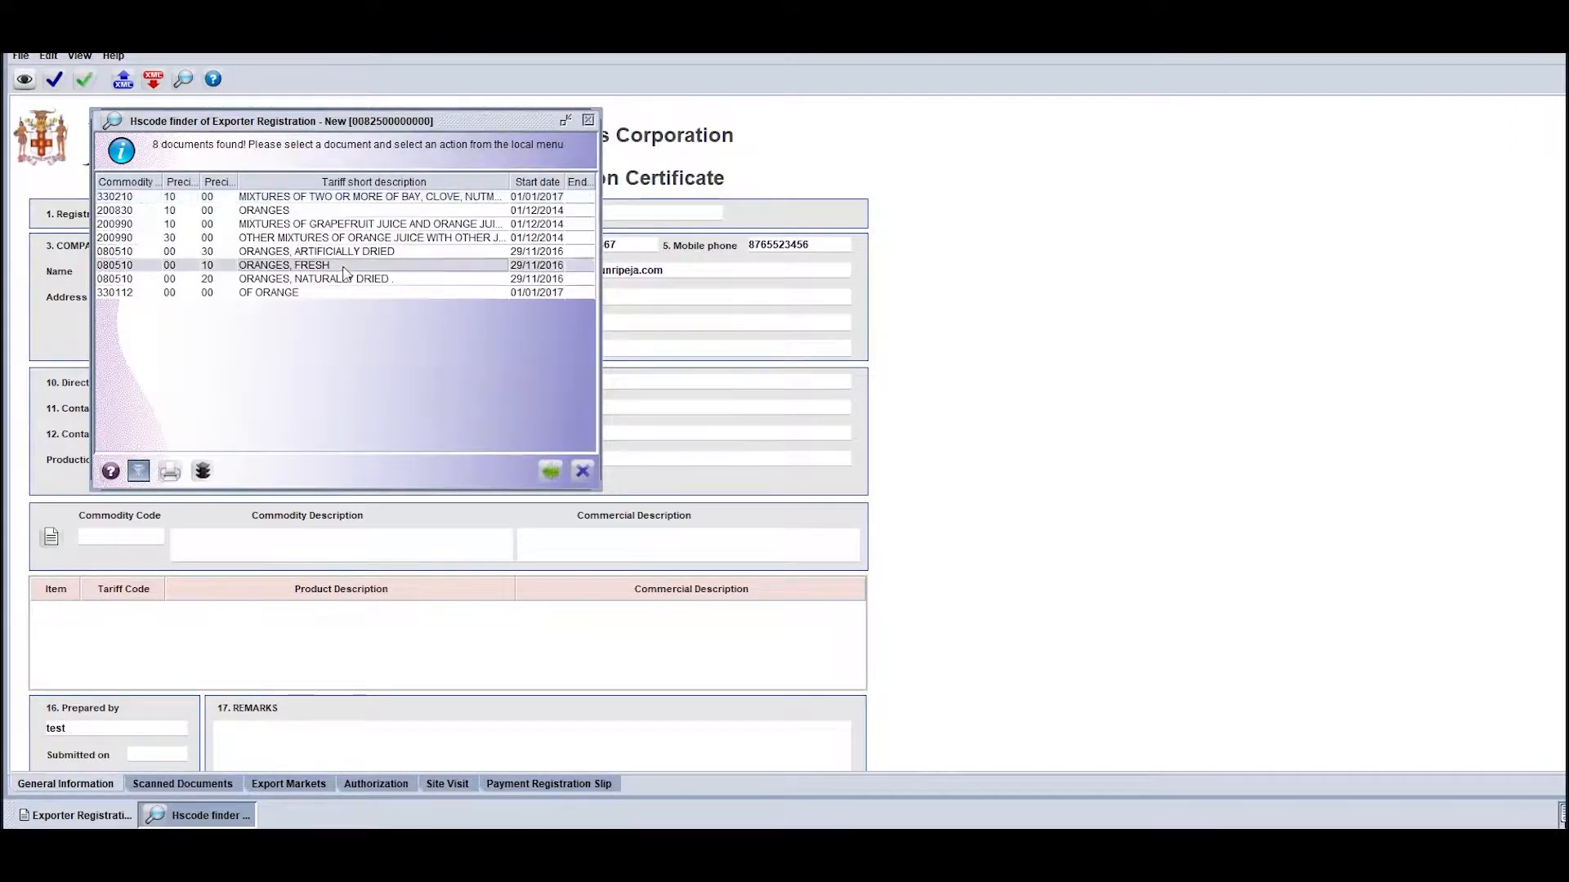
{"action": "double_click", "coordinate": [344, 269]}
Complete the commodity description as ORANGE,FRESH and the commercial description as RIPE ORANGE, and add the item to the product table
{"action": "left_click", "coordinate": [280, 535]}
{"action": "left_click", "coordinate": [576, 531]}
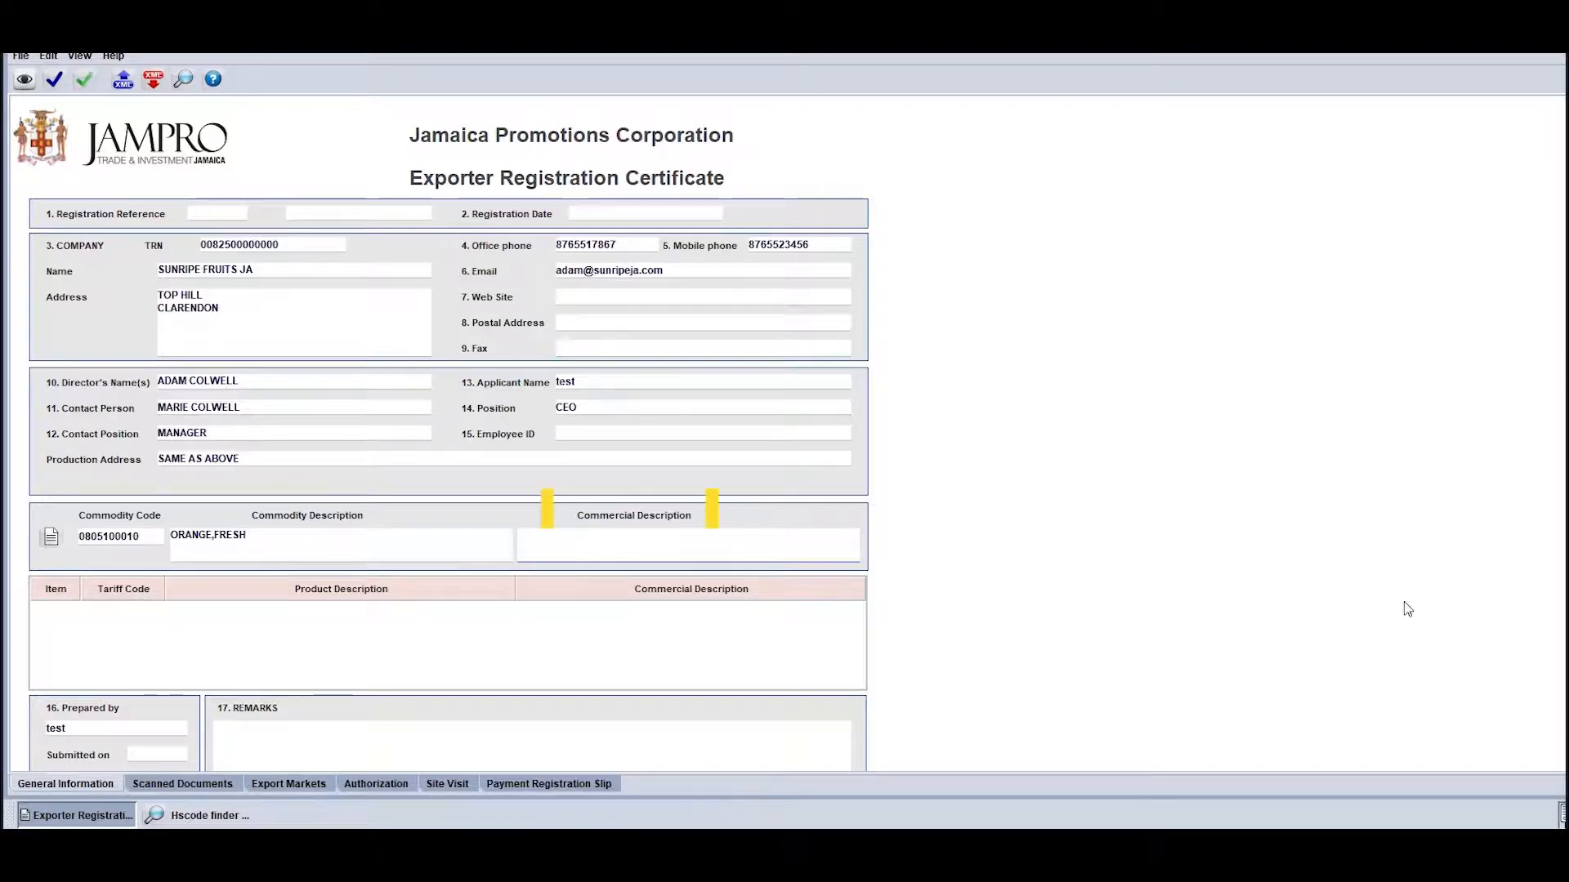
{"action": "type", "text": "RIPE"}
{"action": "key", "text": "BackSpace"}
{"action": "key", "text": "BackSpace"}
{"action": "key", "text": "BackSpace"}
{"action": "key", "text": "BackSpace"}
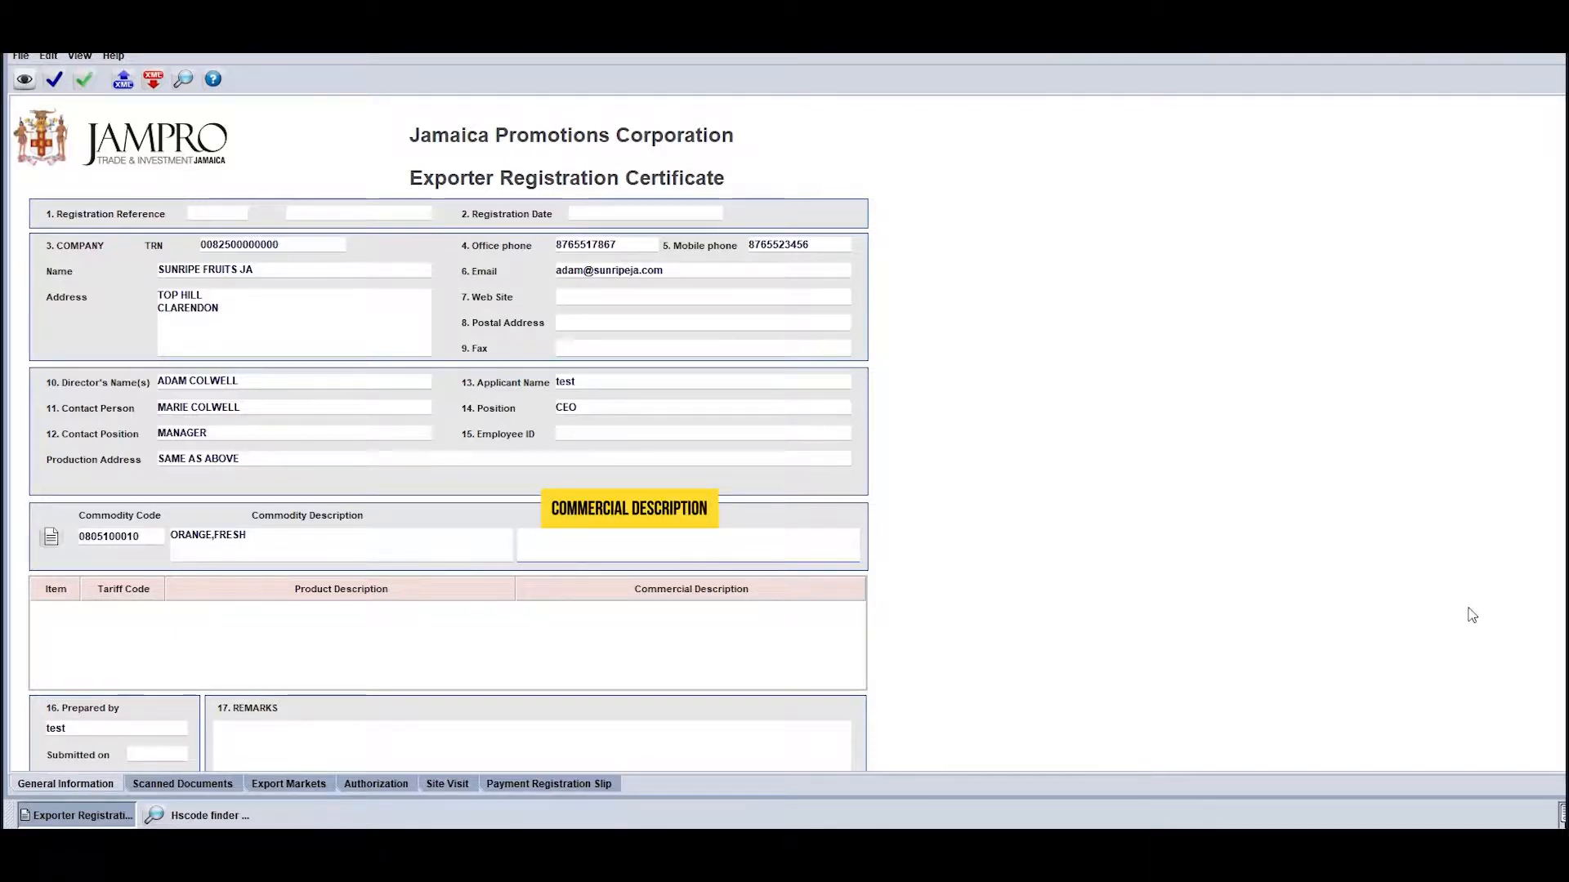
{"action": "type", "text": "RIPE ORANGE"}
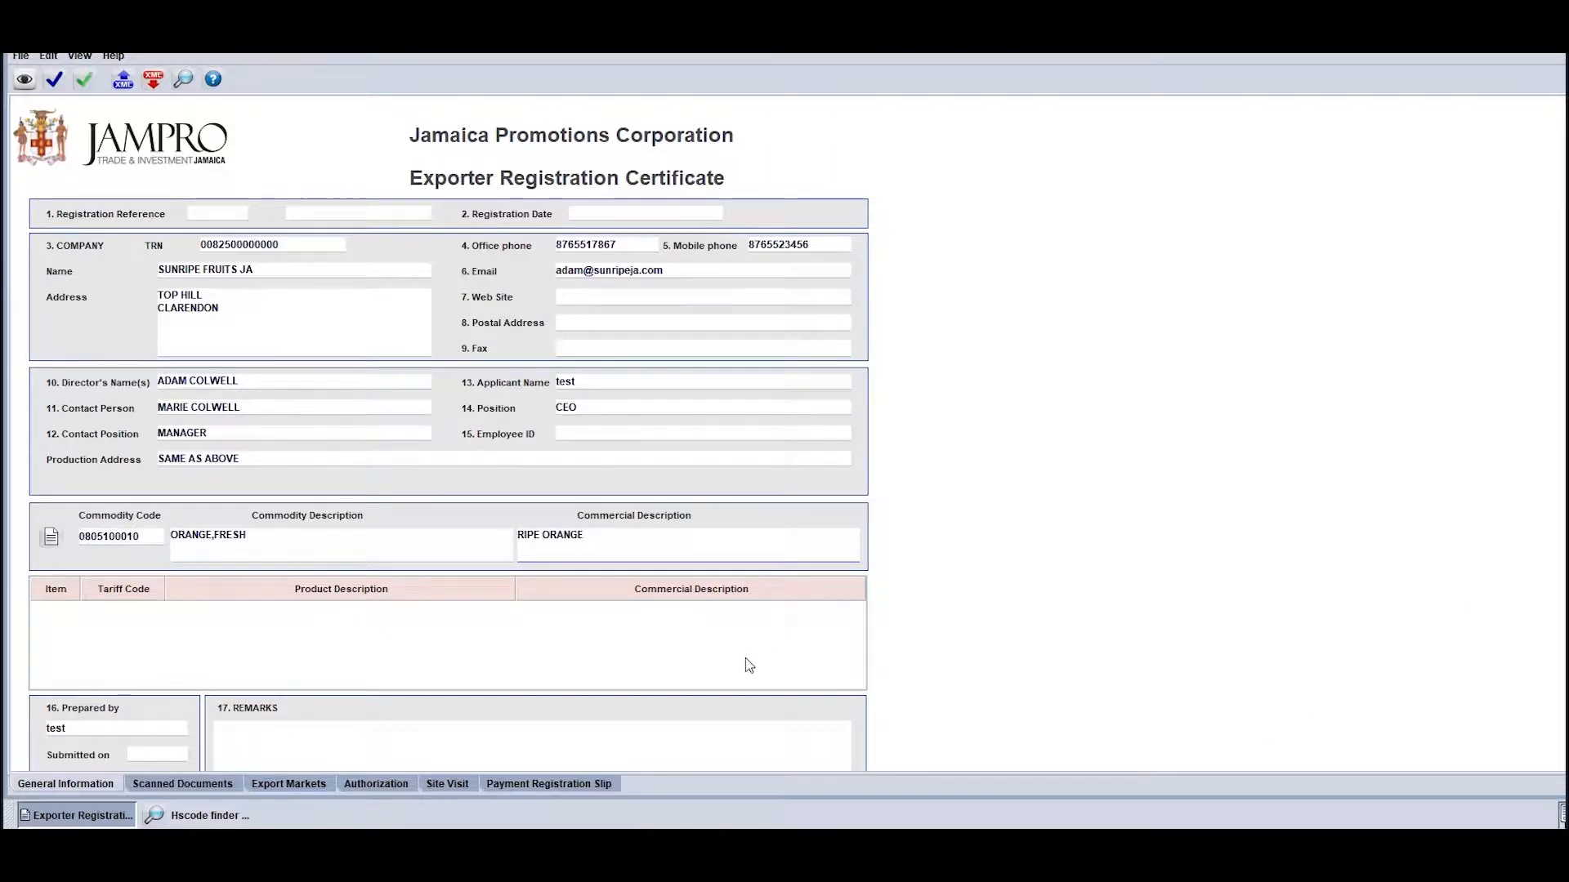
{"action": "left_click", "coordinate": [51, 538]}
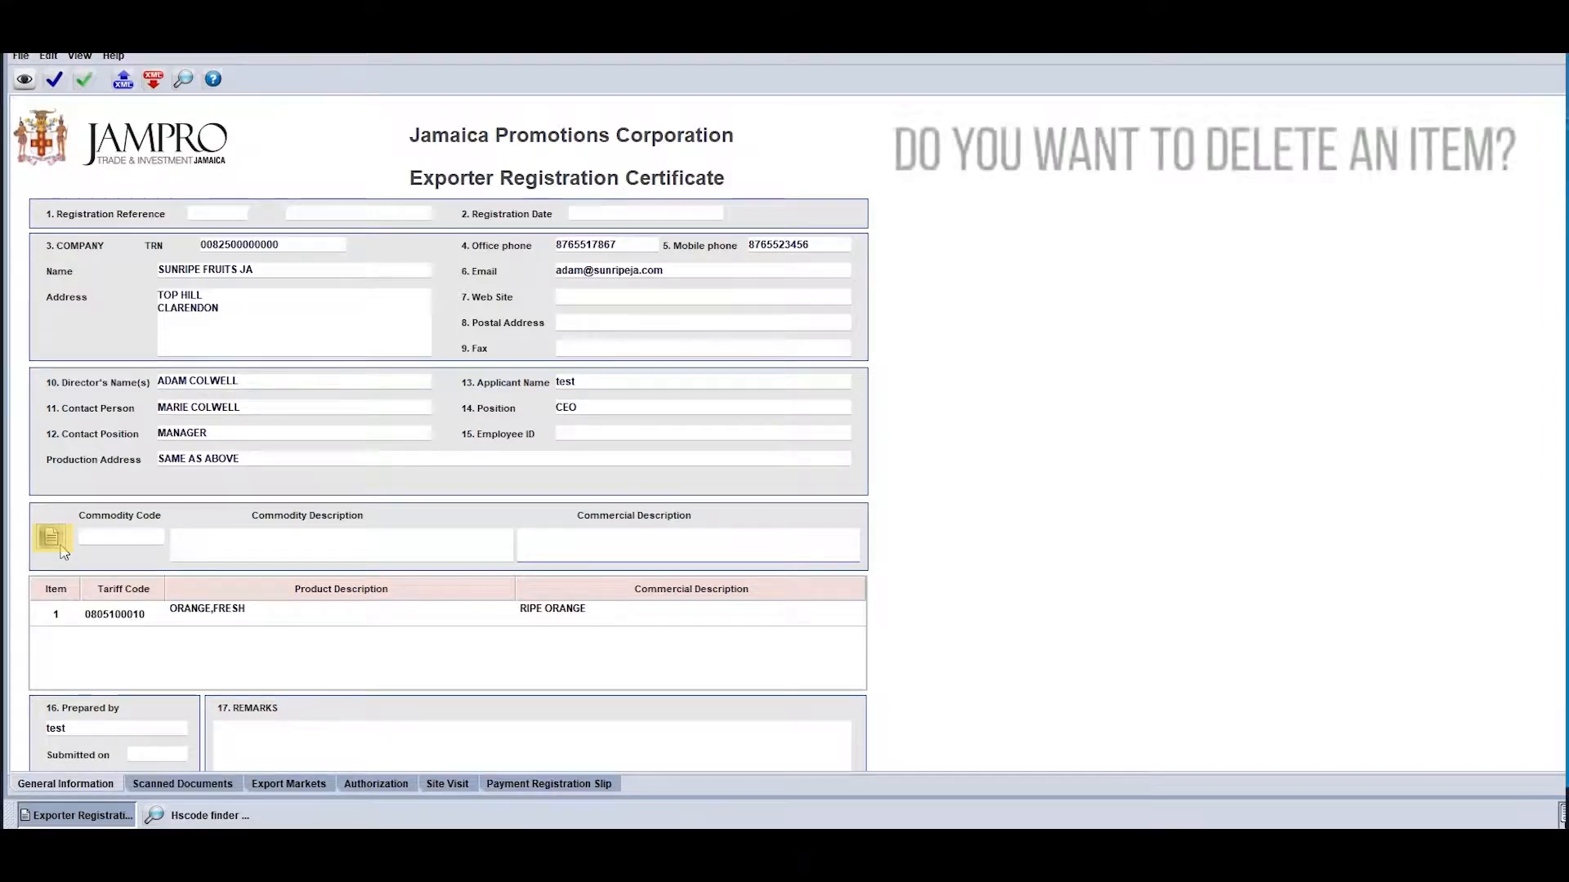
Enter XXX in the remarks of the general information
{"action": "left_click", "coordinate": [251, 736]}
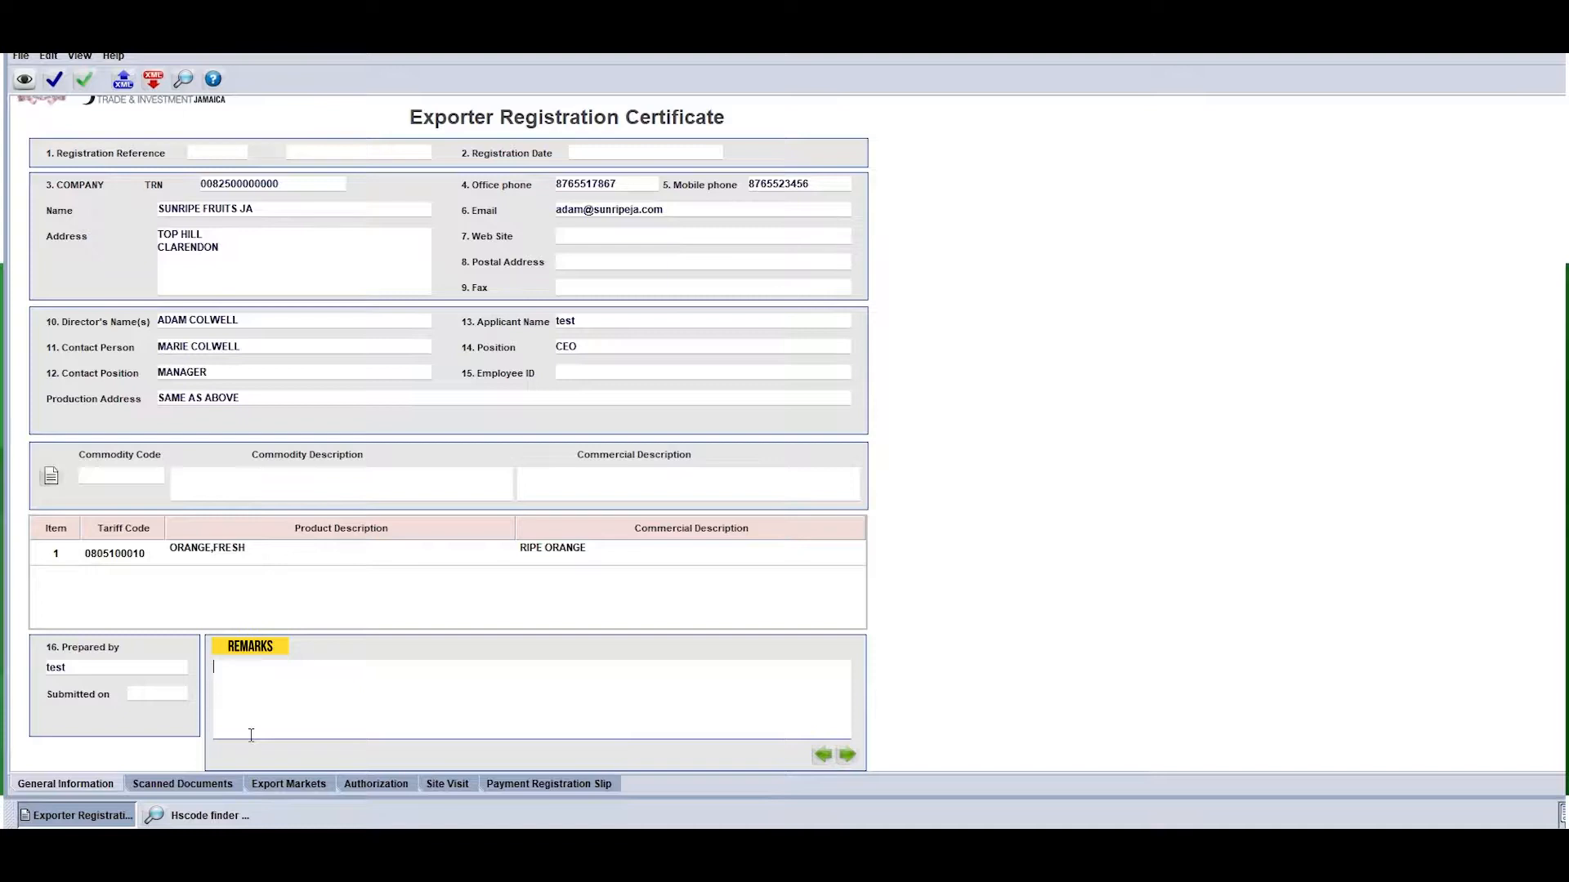
{"action": "type", "text": "xxx"}
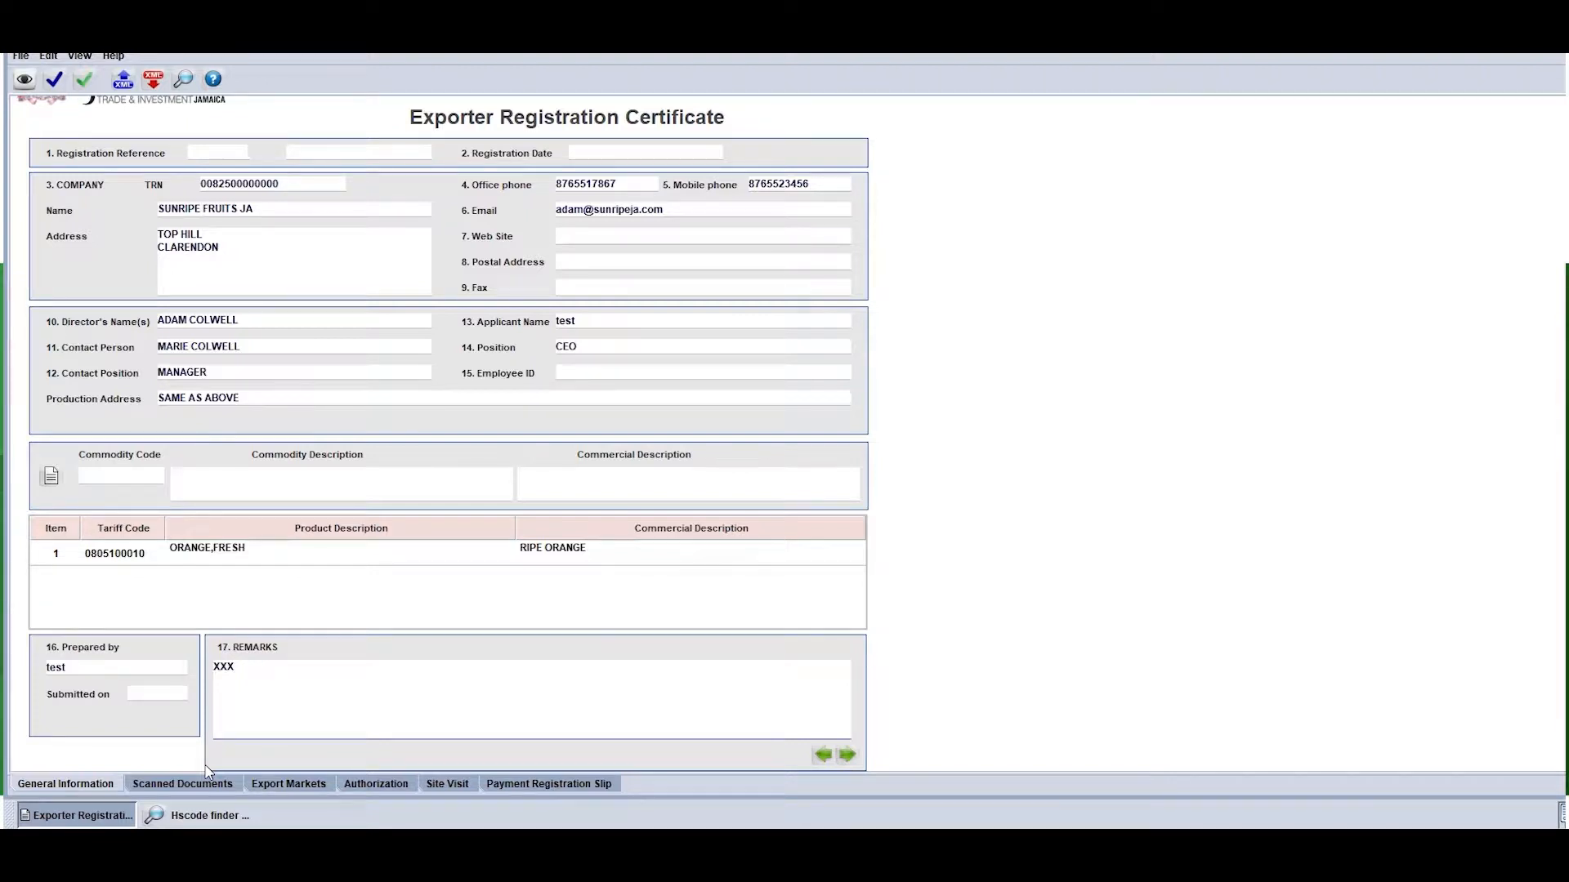
Add JAMPRO.pdf from the My Scans folder to the scanned documents and upload it
{"action": "left_click", "coordinate": [204, 781]}
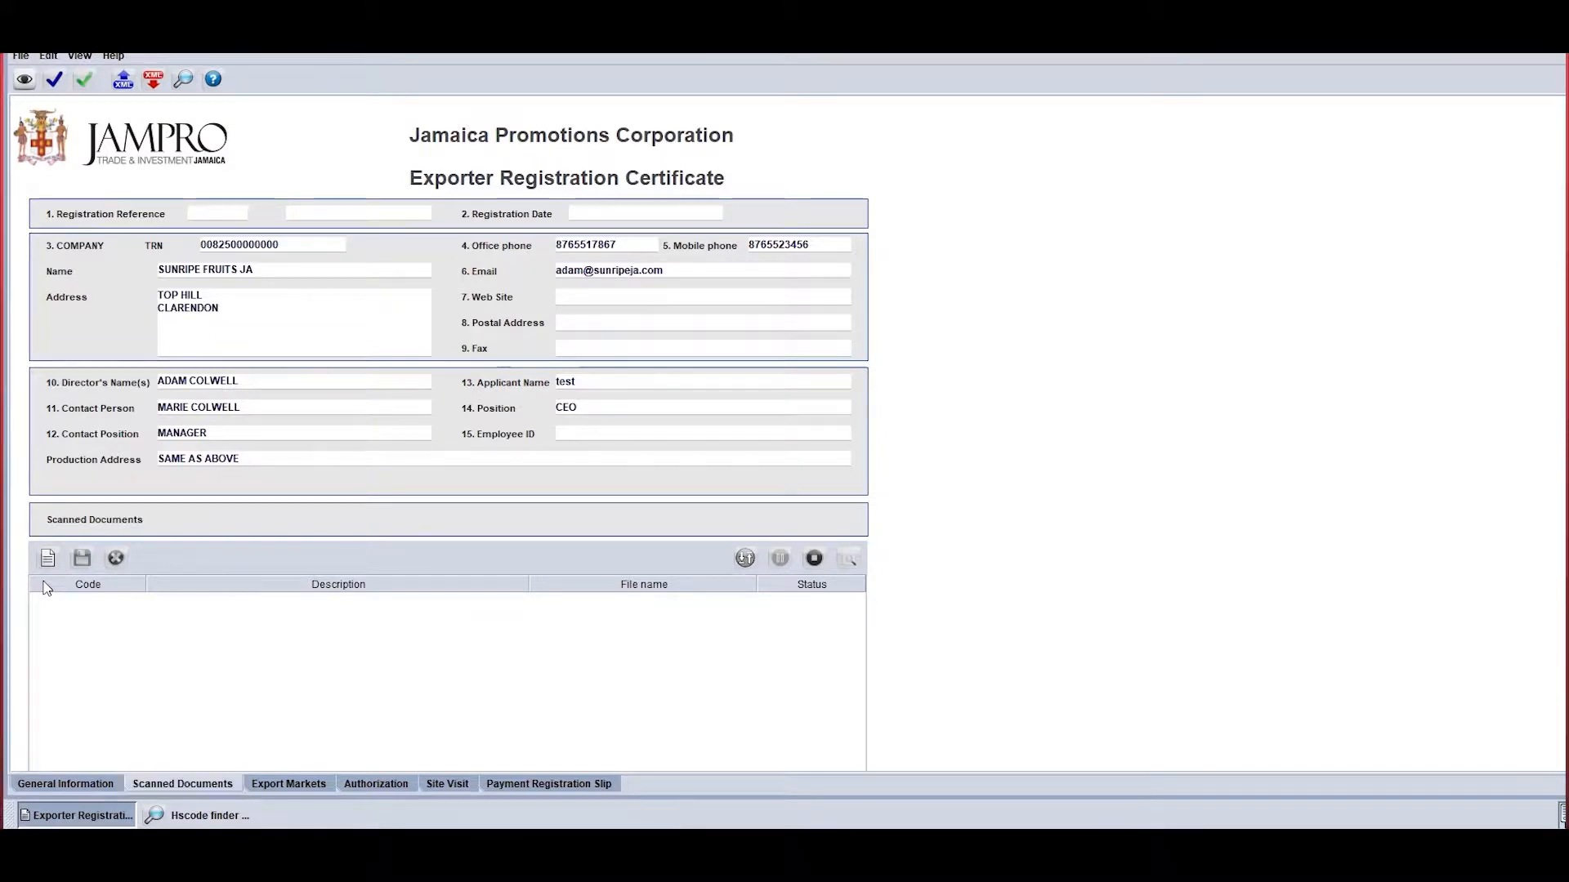
{"action": "left_click", "coordinate": [47, 558]}
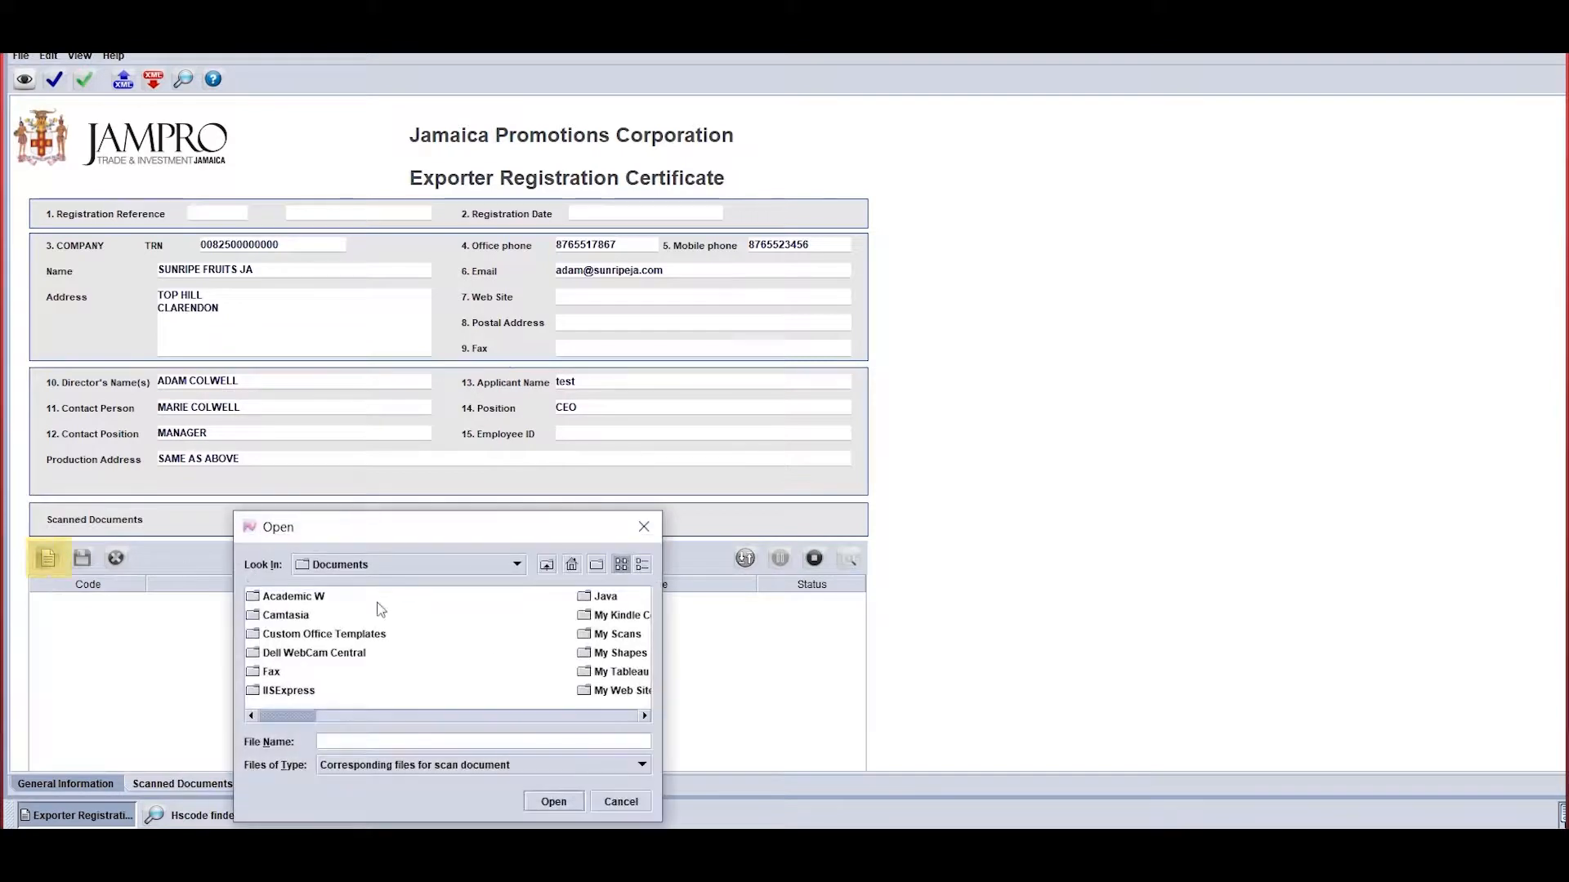
{"action": "double_click", "coordinate": [589, 639]}
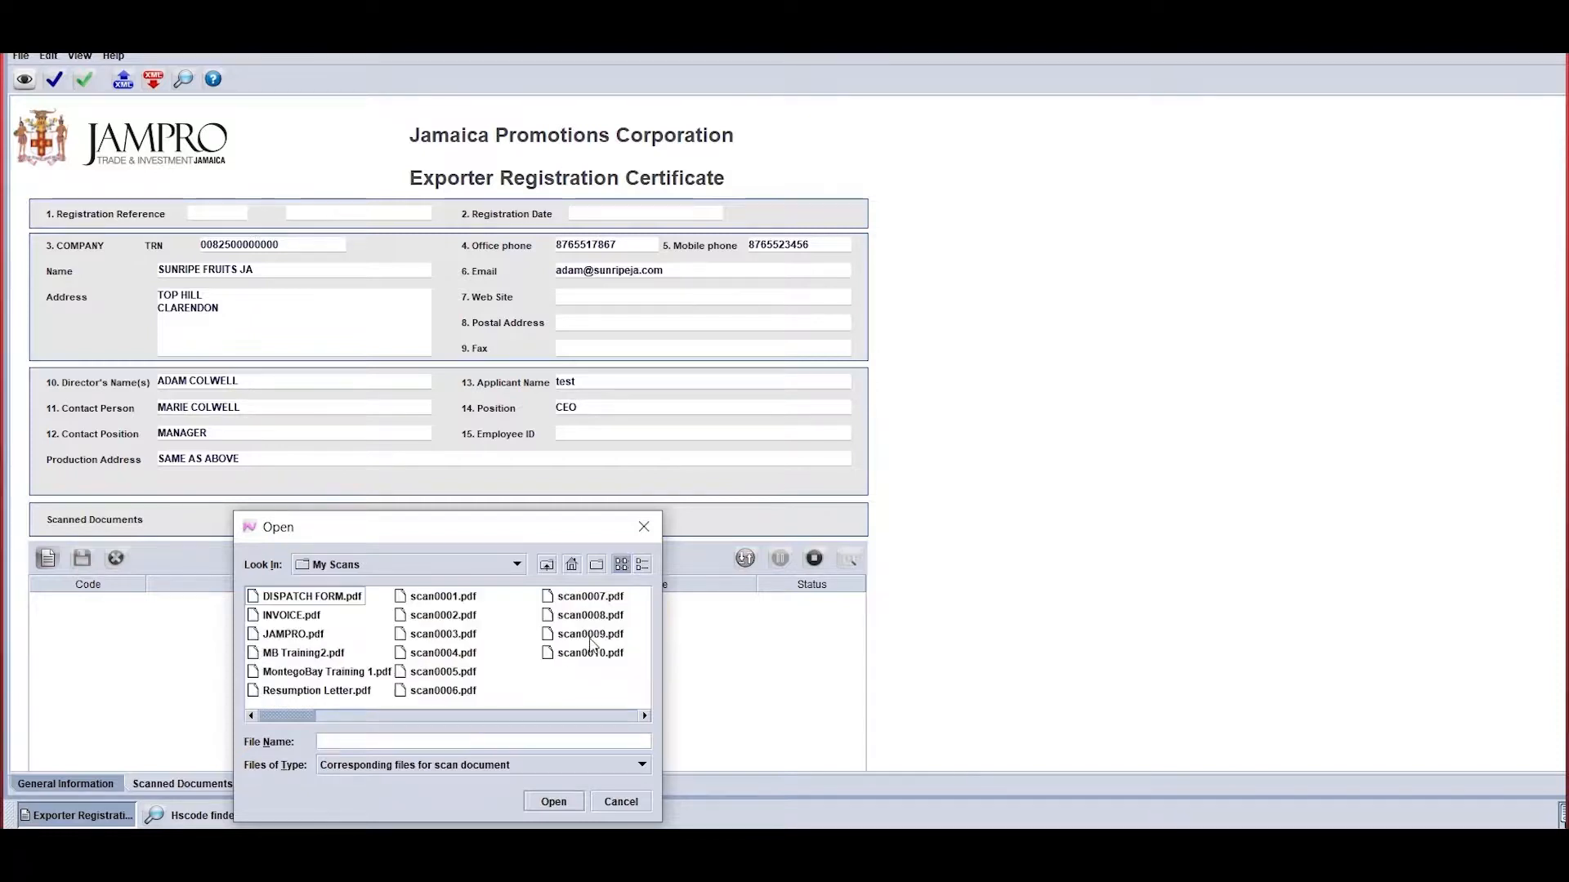
{"action": "double_click", "coordinate": [293, 634]}
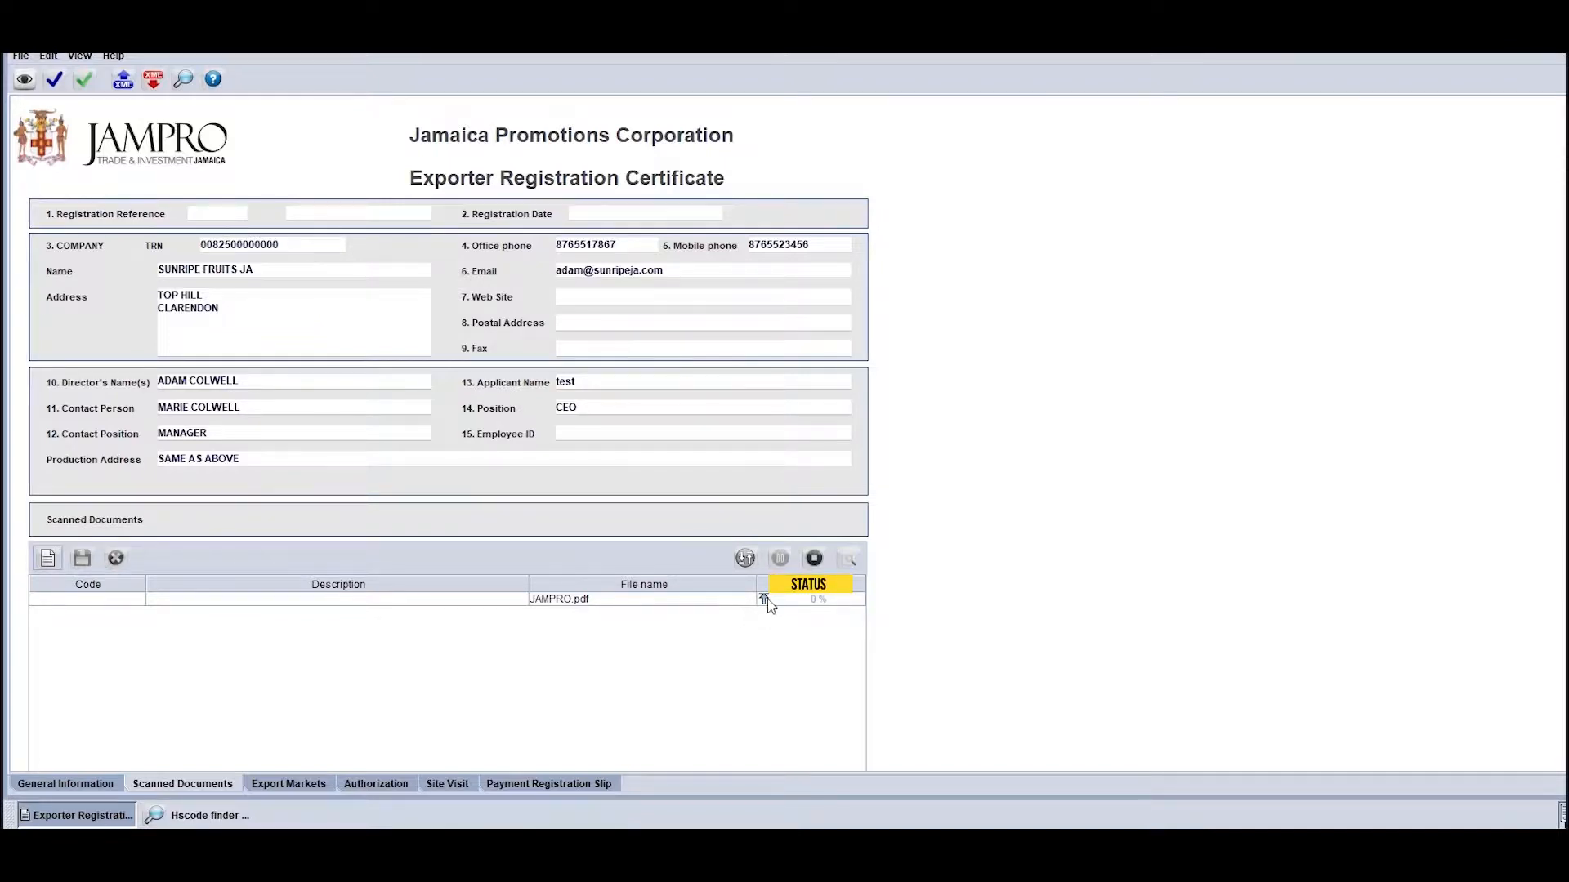
{"action": "left_click", "coordinate": [767, 604]}
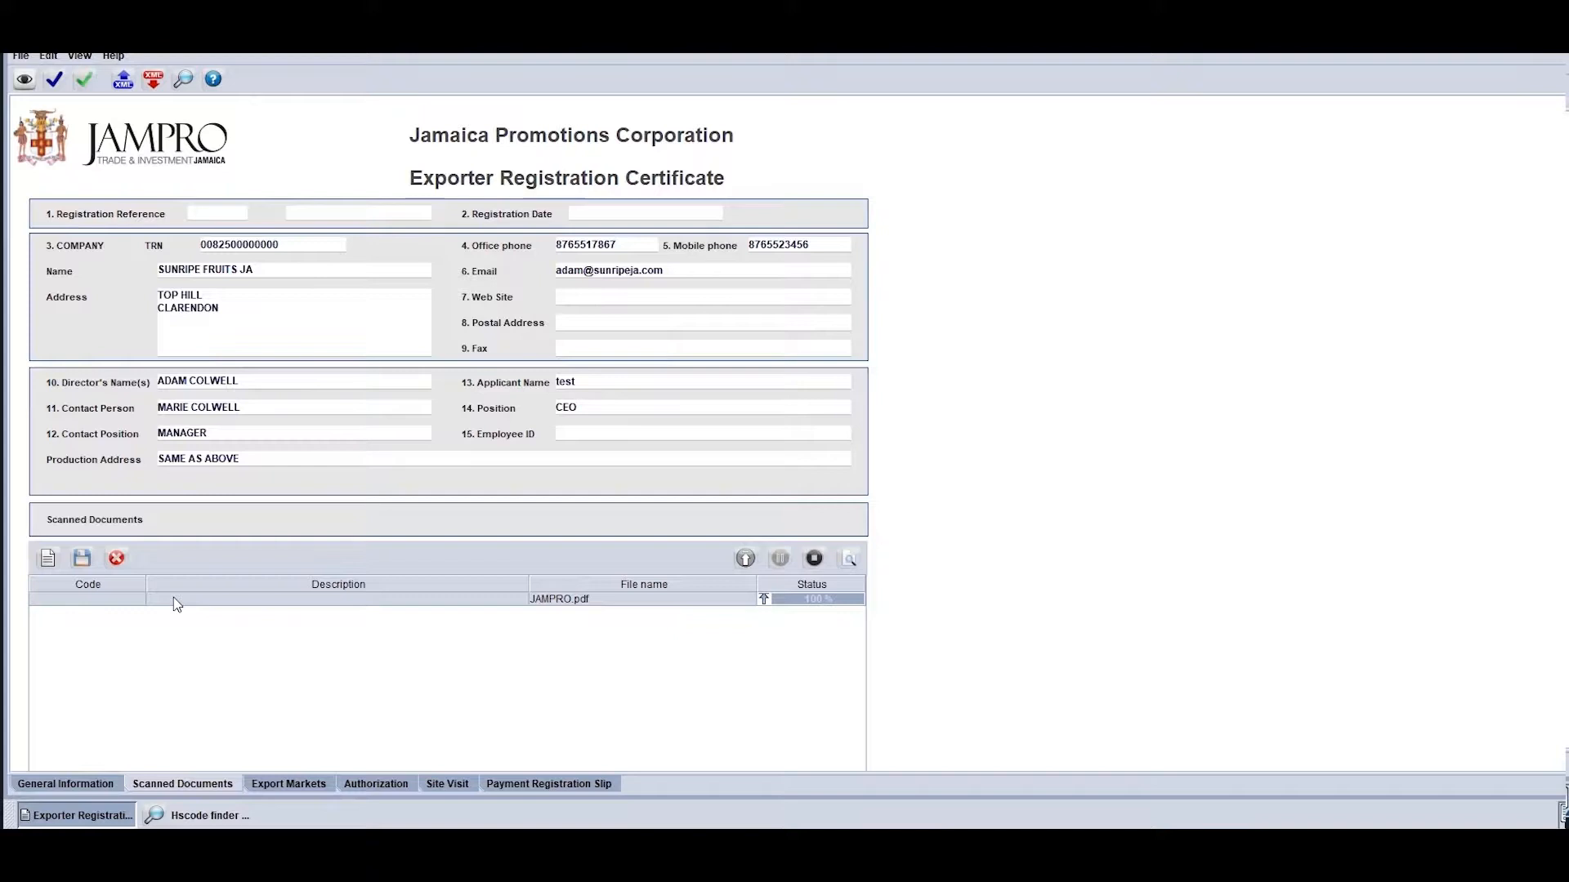
Open the list of document codes for the JAMPRO.pdf scanned document
{"action": "left_click", "coordinate": [127, 600]}
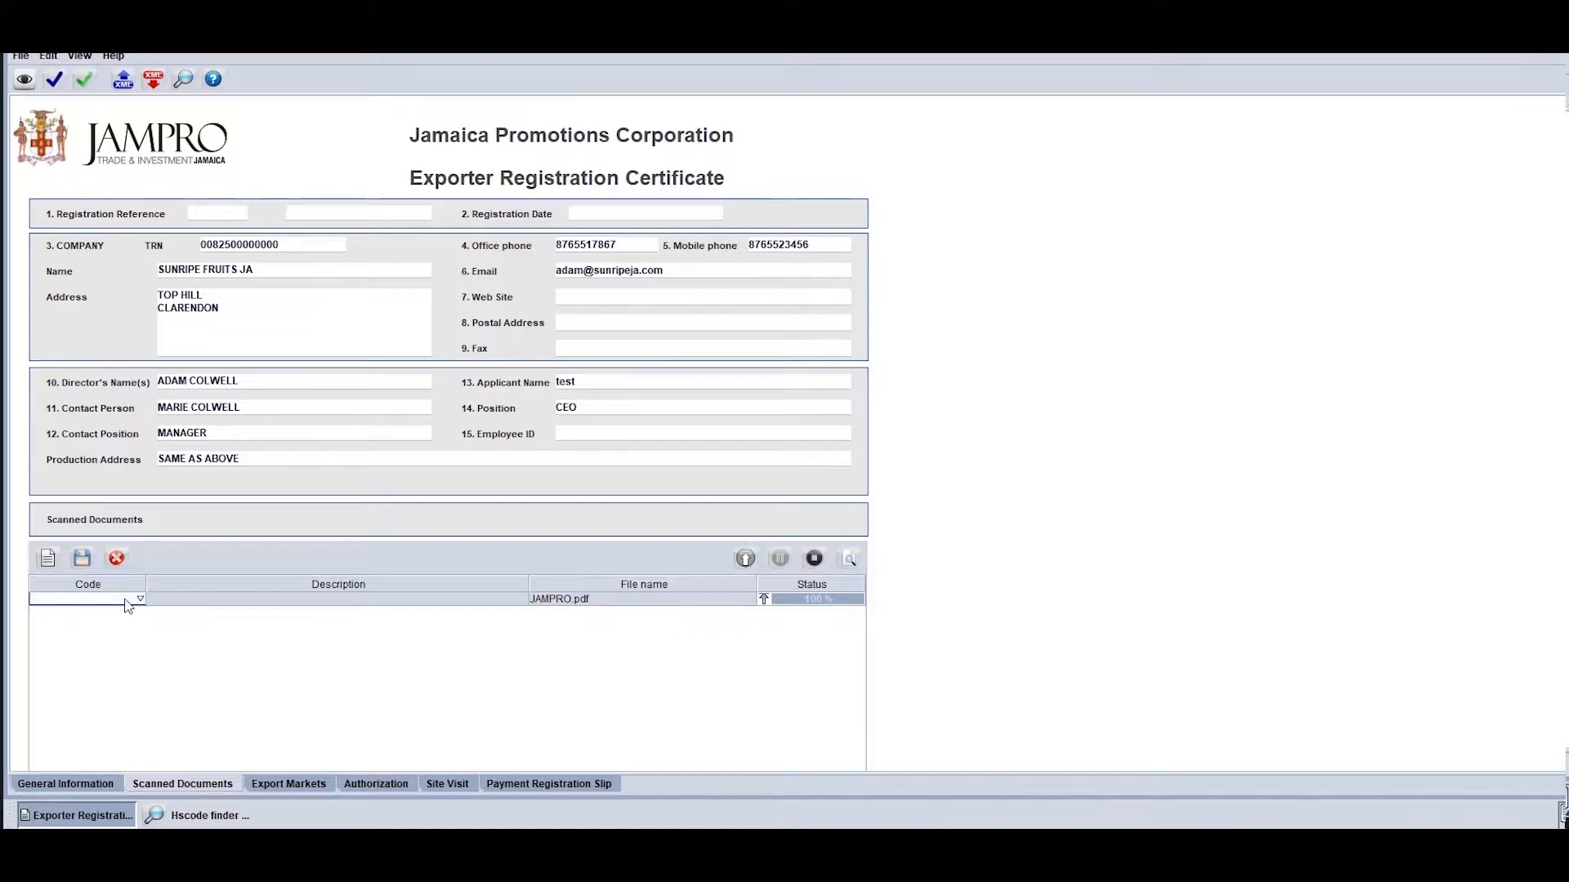
{"action": "left_click", "coordinate": [140, 600]}
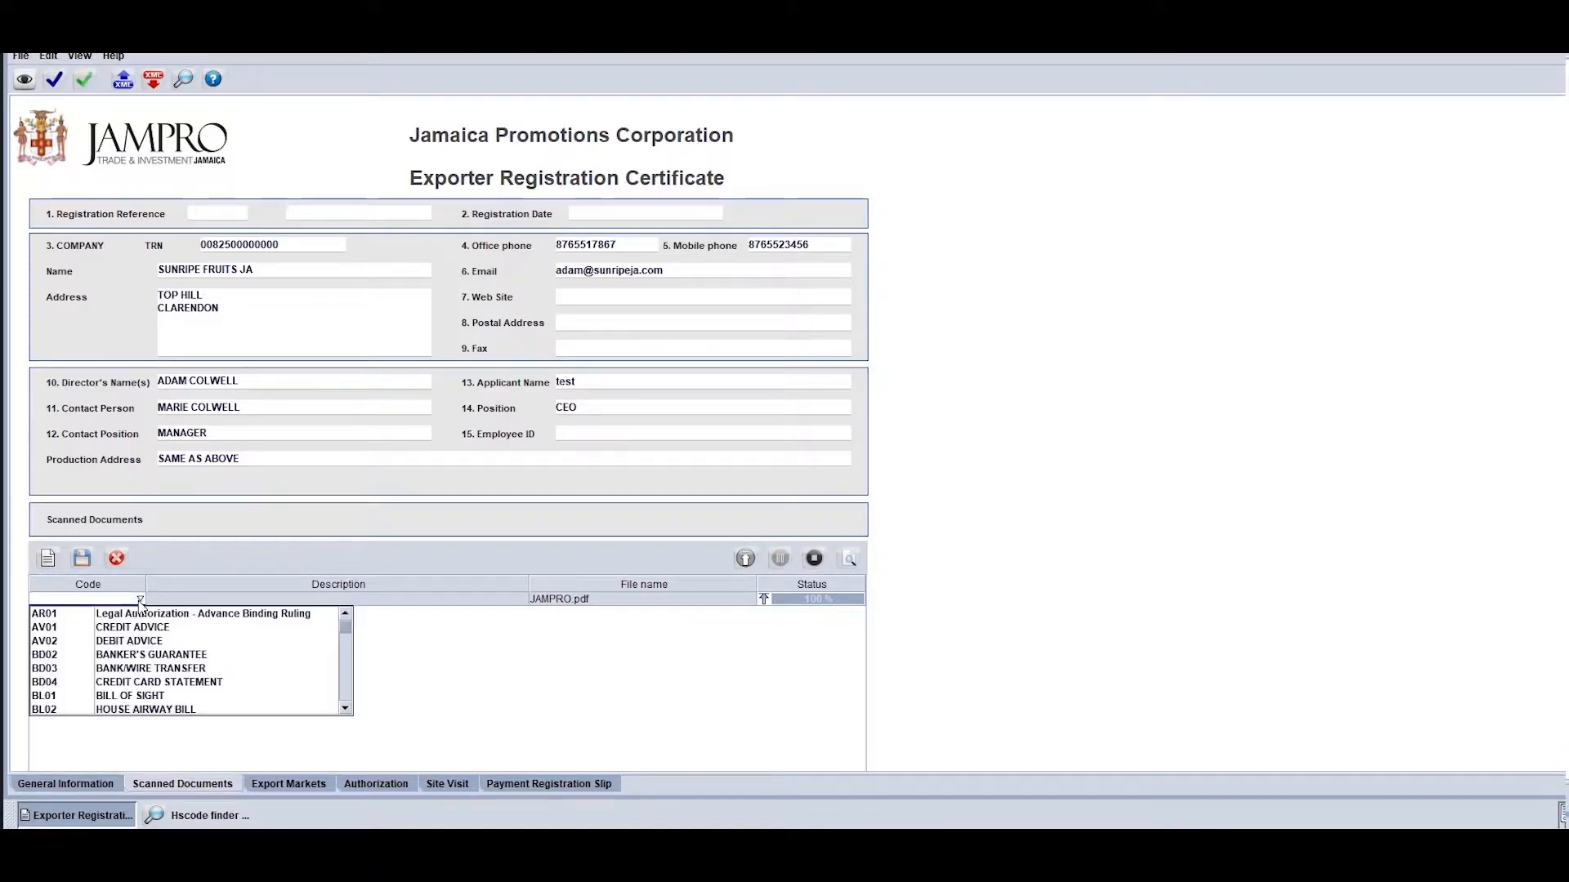